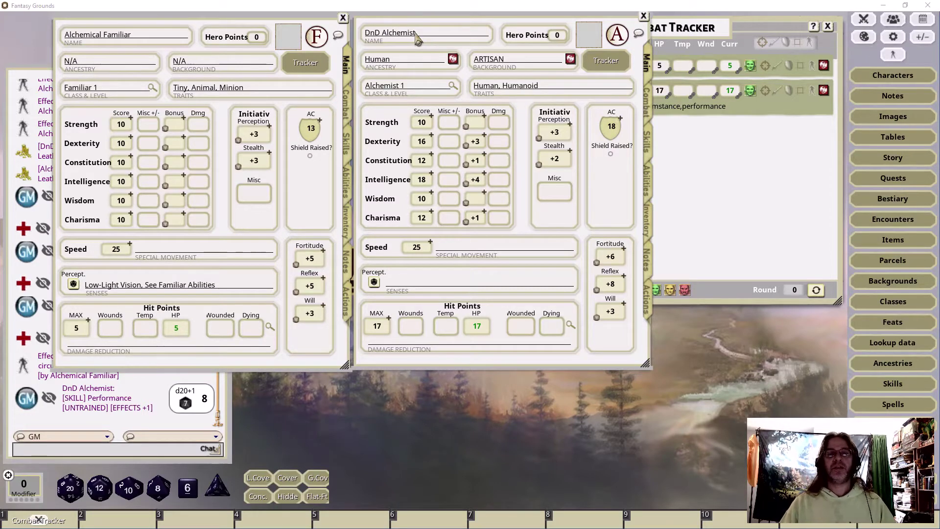
Read the Alchemical Familiar feat in the DnD Alchemist's abilities and view the list of characters.
{"action": "left_click", "coordinate": [649, 186]}
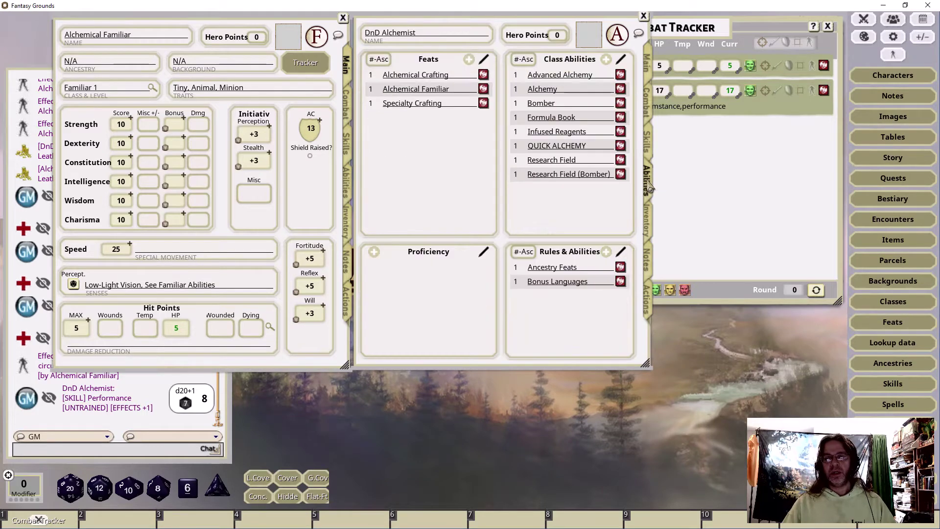
{"action": "left_click", "coordinate": [483, 89]}
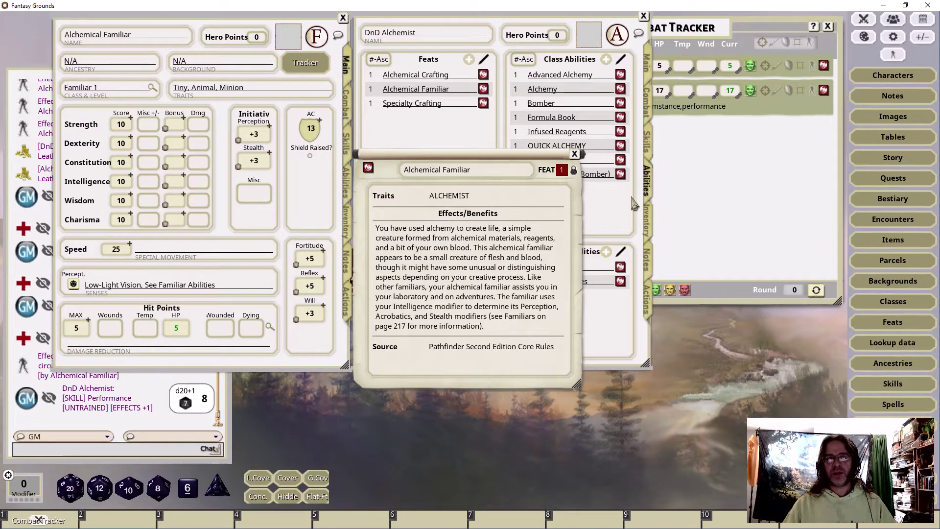
{"action": "left_click", "coordinate": [580, 155]}
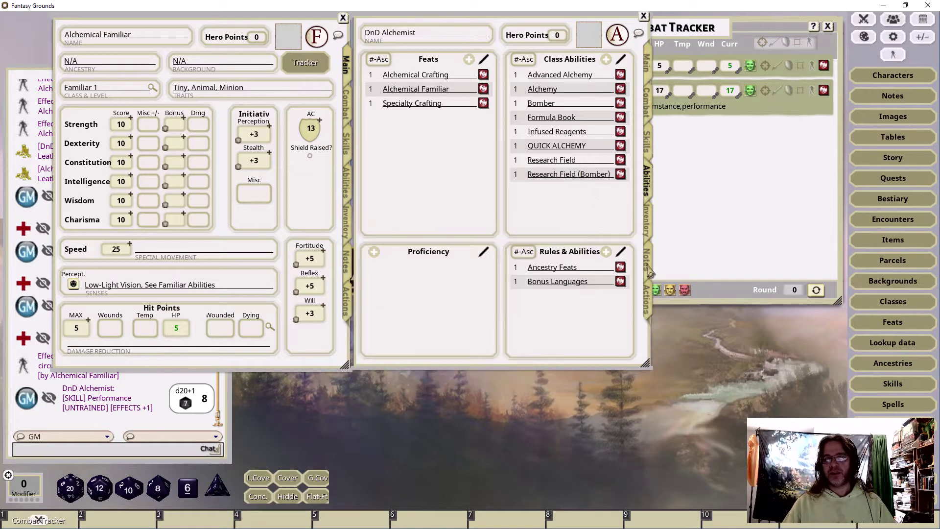
{"action": "left_click", "coordinate": [880, 78]}
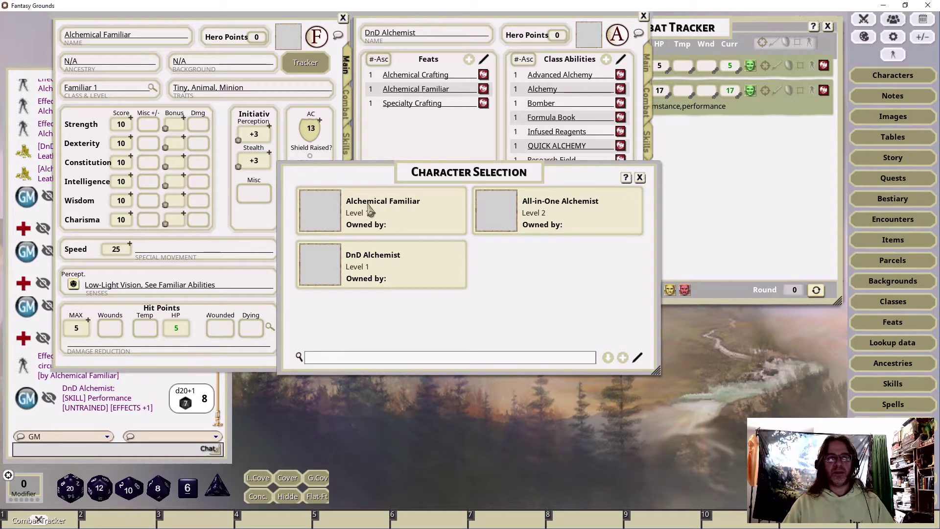
{"action": "left_click", "coordinate": [640, 178]}
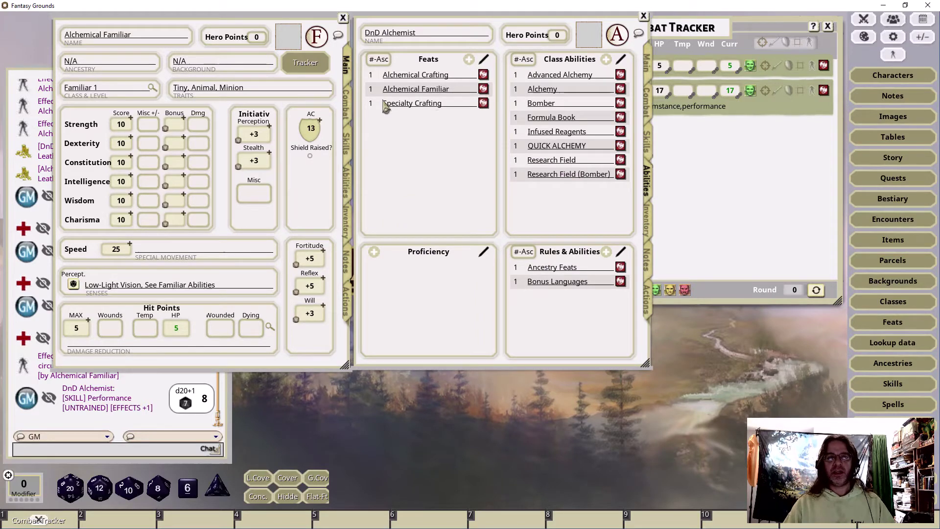
Highlight the familiar's Animal trait and reread the alchemist's Alchemical Familiar feat description.
{"action": "left_click", "coordinate": [212, 91]}
{"action": "left_click", "coordinate": [328, 107]}
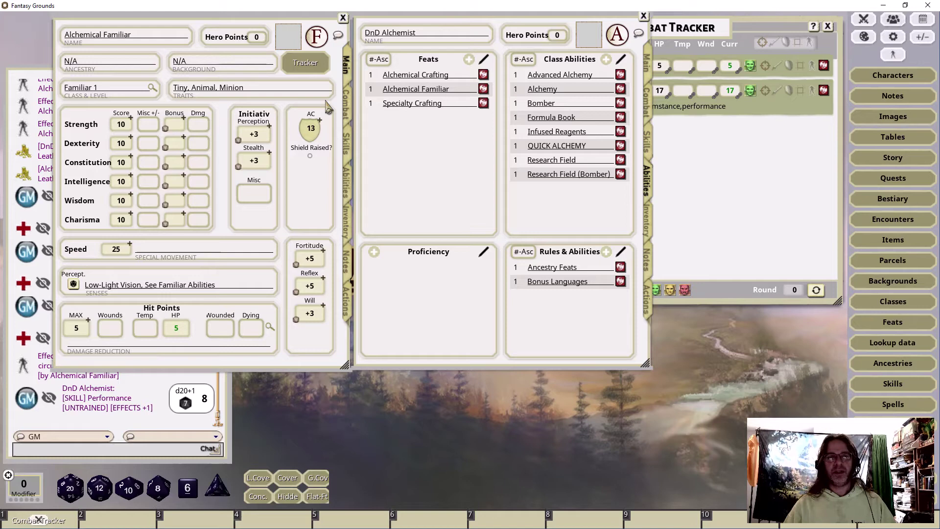
{"action": "key", "text": "ctrl+shift+Left"}
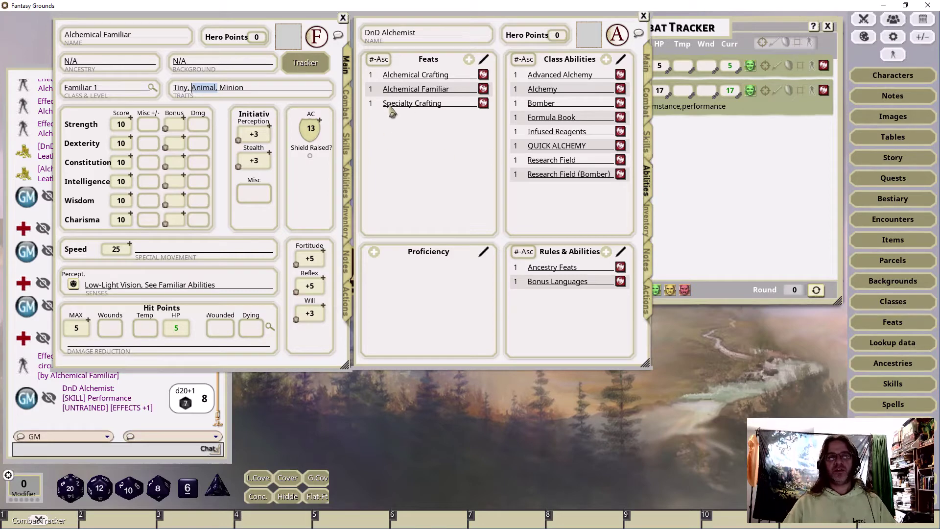
{"action": "left_click", "coordinate": [483, 89]}
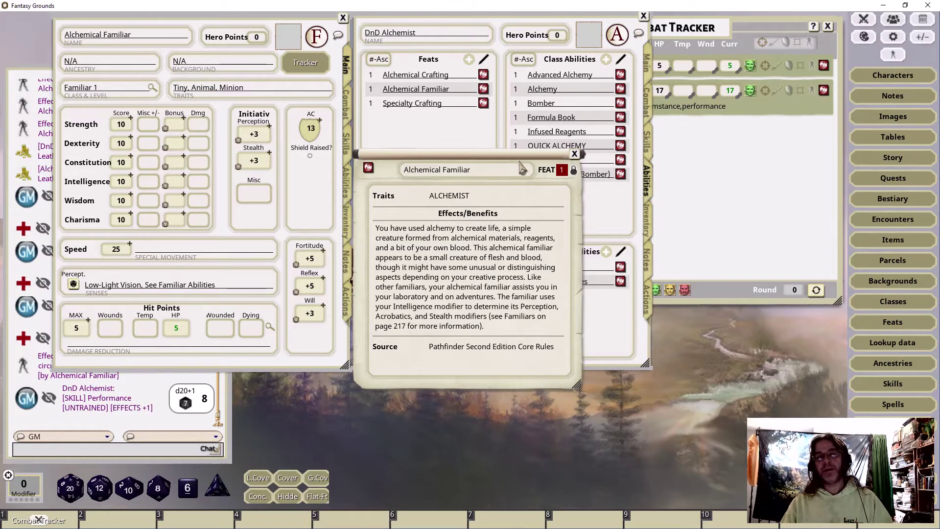
{"action": "left_click", "coordinate": [576, 155]}
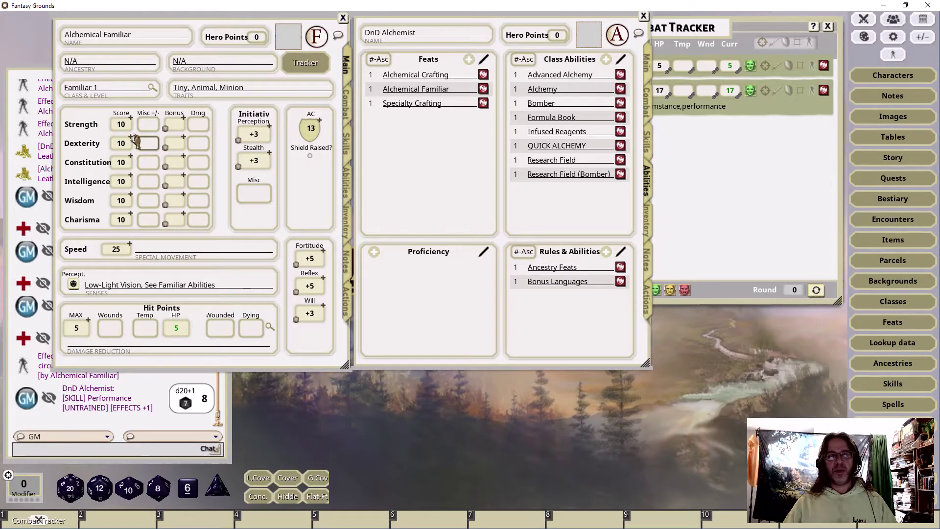
Review the Alchemical Familiar's skill list and read through the Familiar (Rules) entry in its miscellaneous notes.
{"action": "left_click", "coordinate": [346, 144]}
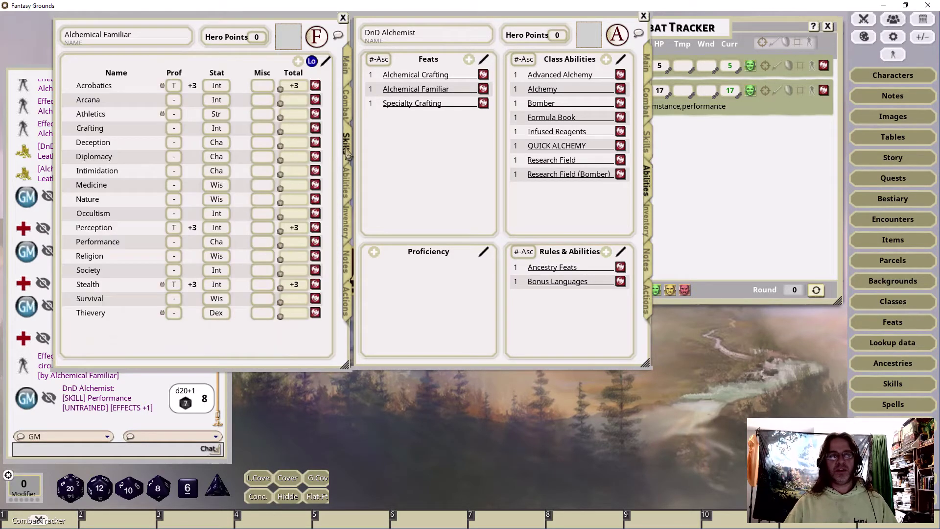
{"action": "left_click", "coordinate": [347, 68]}
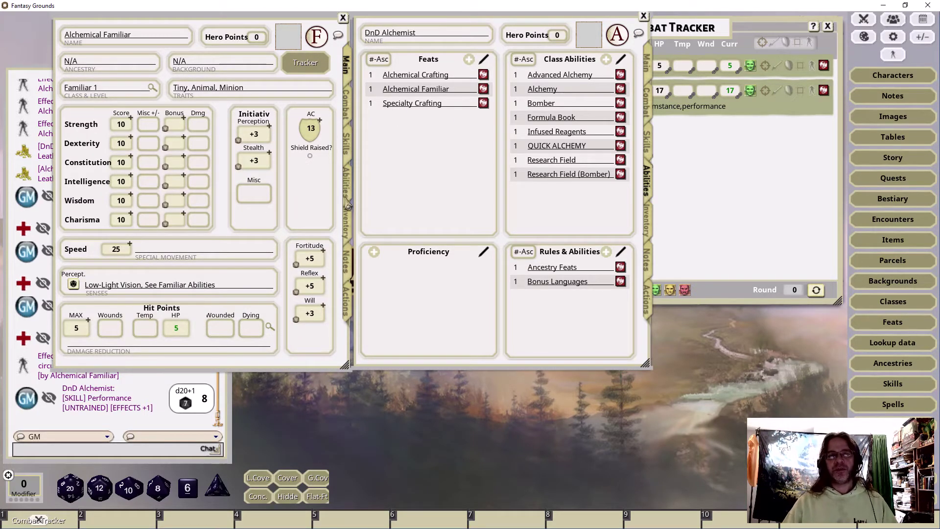
{"action": "left_click", "coordinate": [349, 267]}
{"action": "left_click", "coordinate": [82, 223]}
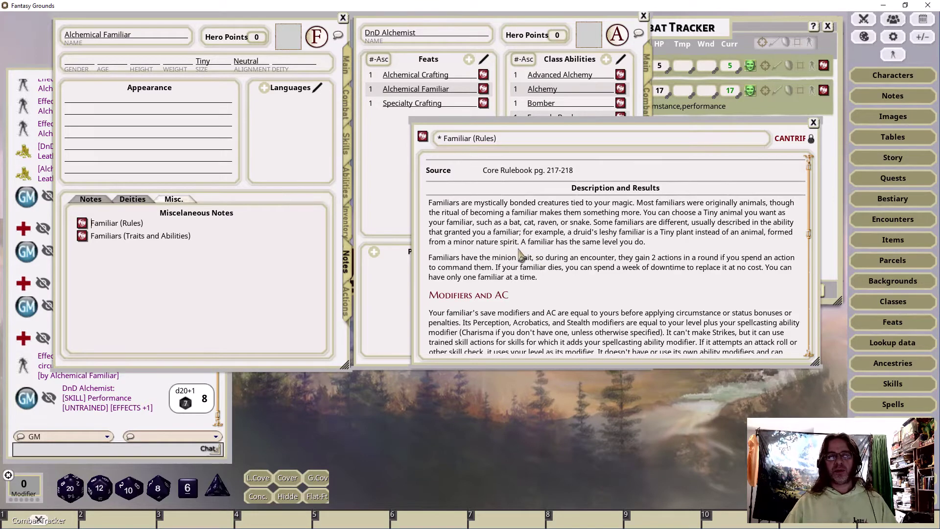
{"action": "scroll", "coordinate": [520, 254], "scroll_direction": "down", "scroll_amount": 6}
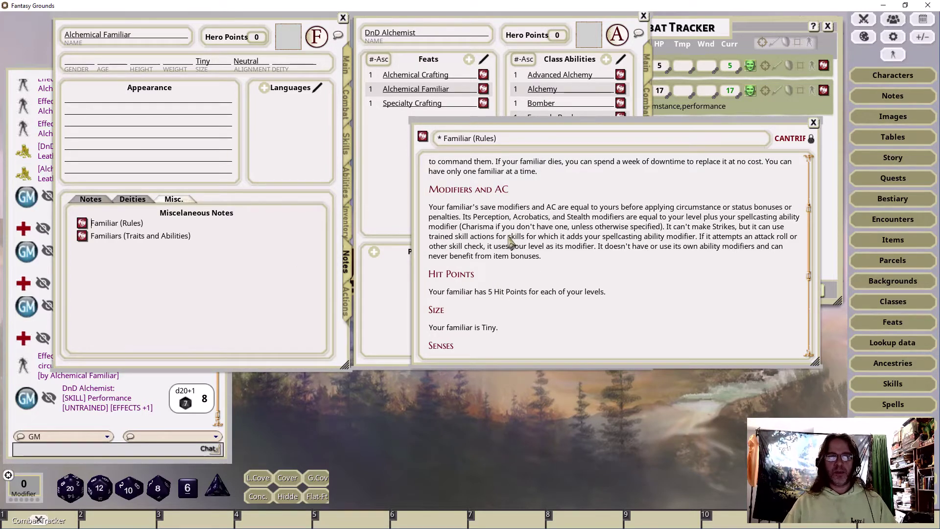
{"action": "scroll", "coordinate": [510, 241], "scroll_direction": "down", "scroll_amount": 1}
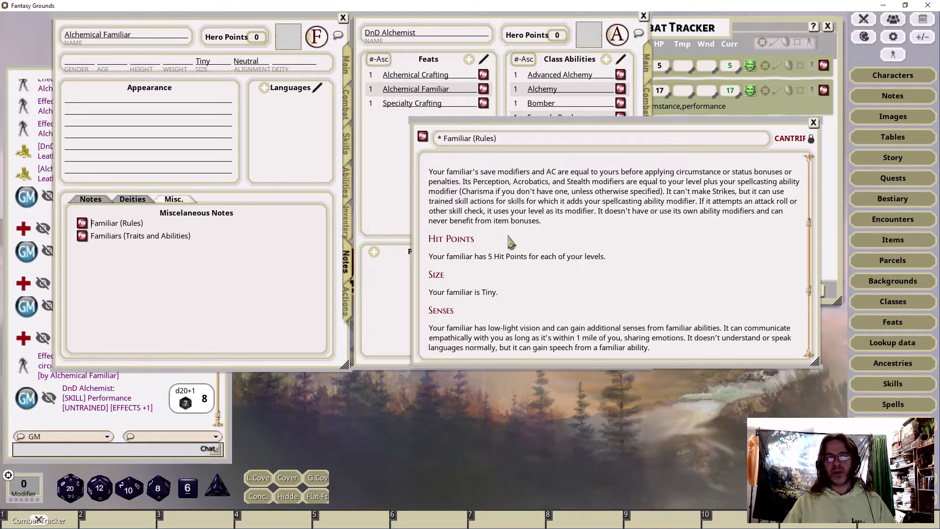
{"action": "scroll", "coordinate": [510, 241], "scroll_direction": "down", "scroll_amount": 1}
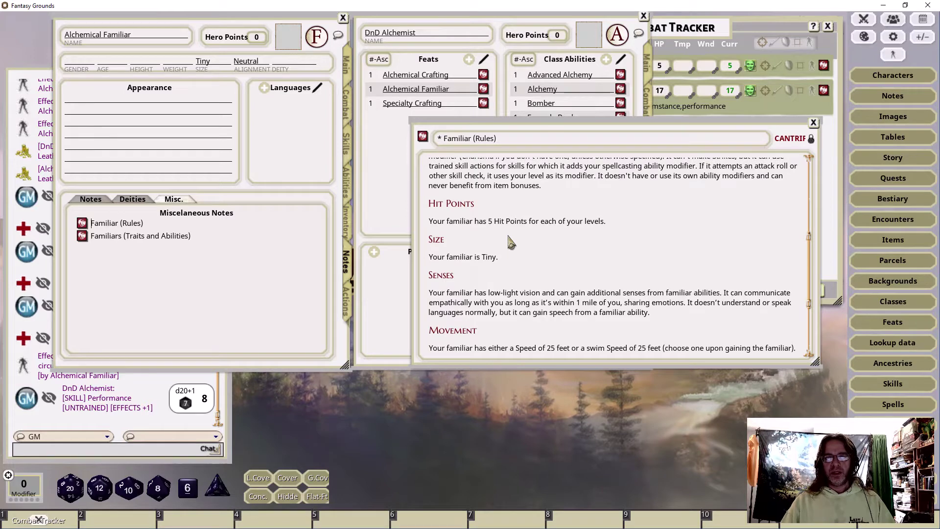
{"action": "scroll", "coordinate": [510, 241], "scroll_direction": "down", "scroll_amount": 1}
{"action": "scroll", "coordinate": [514, 274], "scroll_direction": "down", "scroll_amount": 2}
{"action": "scroll", "coordinate": [517, 289], "scroll_direction": "up", "scroll_amount": 5}
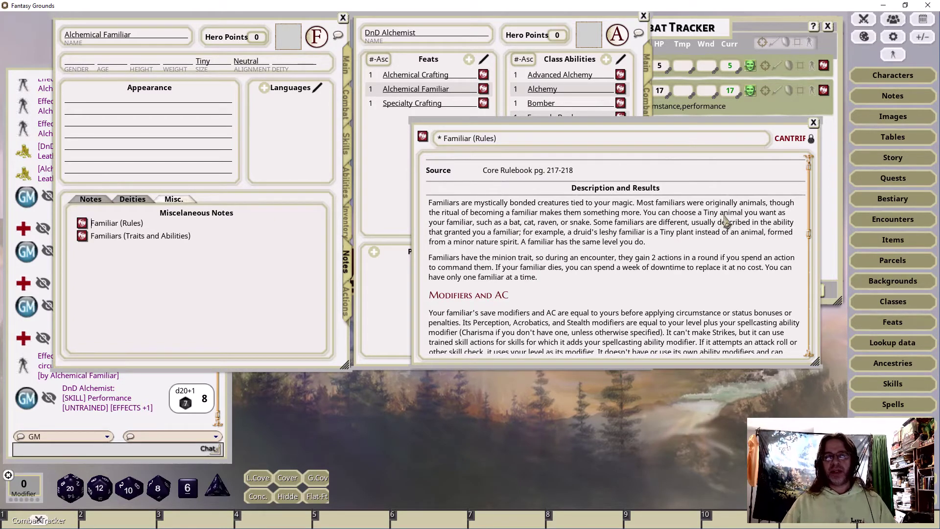
Highlight the traits on the familiar's main sheet and examine the Modifiers and AC section of Familiar (Rules).
{"action": "left_click", "coordinate": [347, 67]}
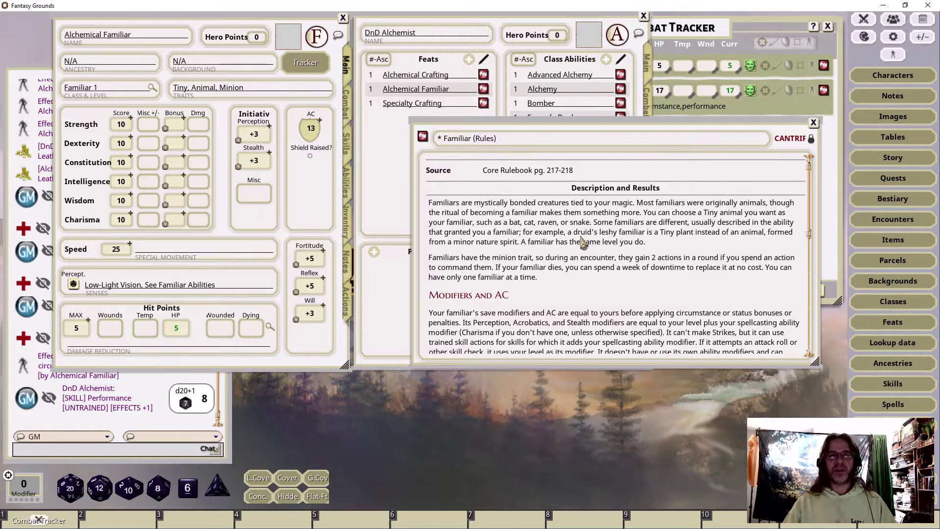
{"action": "double_click", "coordinate": [215, 89]}
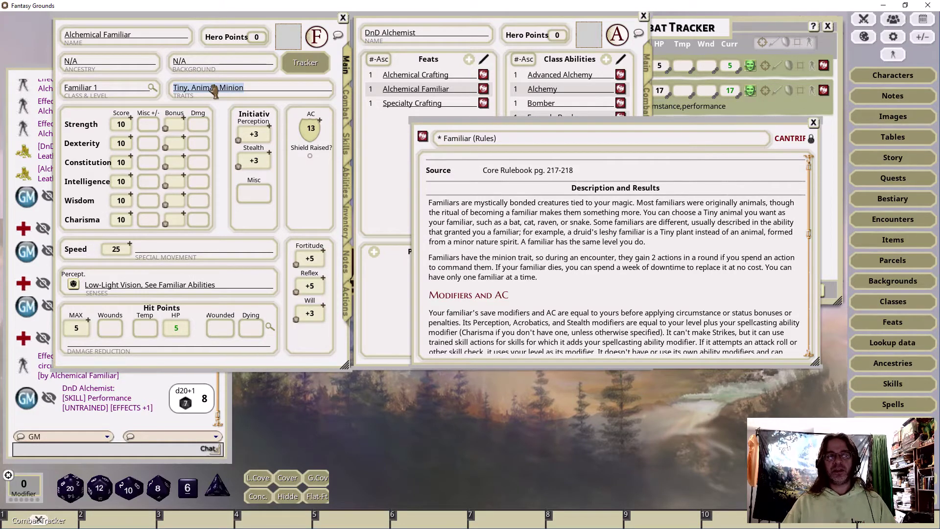
{"action": "scroll", "coordinate": [590, 243], "scroll_direction": "down", "scroll_amount": 3}
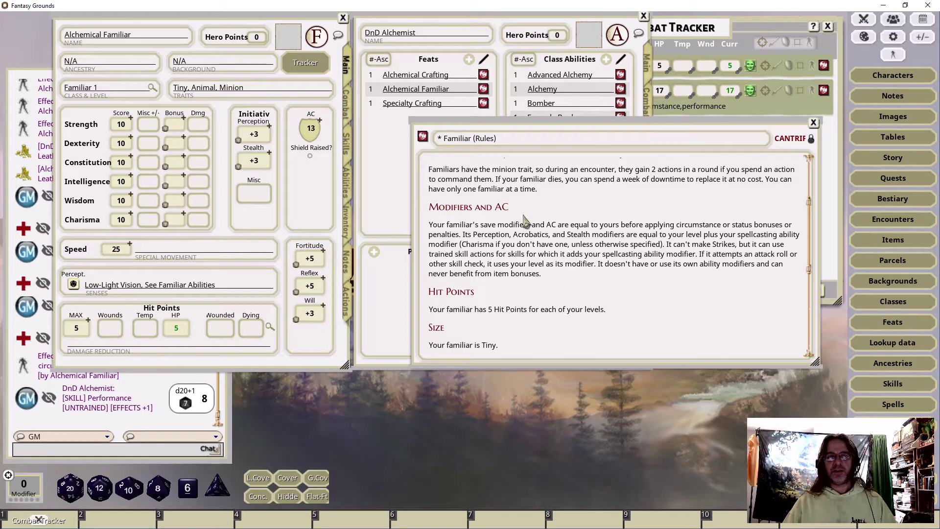
{"action": "left_click_drag", "start_coordinate": [556, 126], "coordinate": [560, 196]}
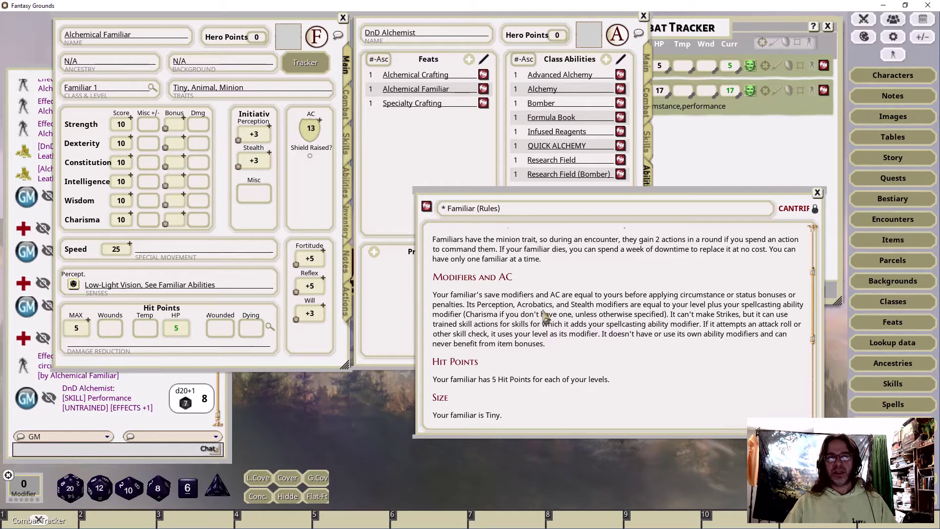
Check which ability modifier the Alchemical Familiar feat uses and compare it with the Familiar (Rules) text.
{"action": "left_click", "coordinate": [485, 90]}
{"action": "left_click", "coordinate": [484, 88]}
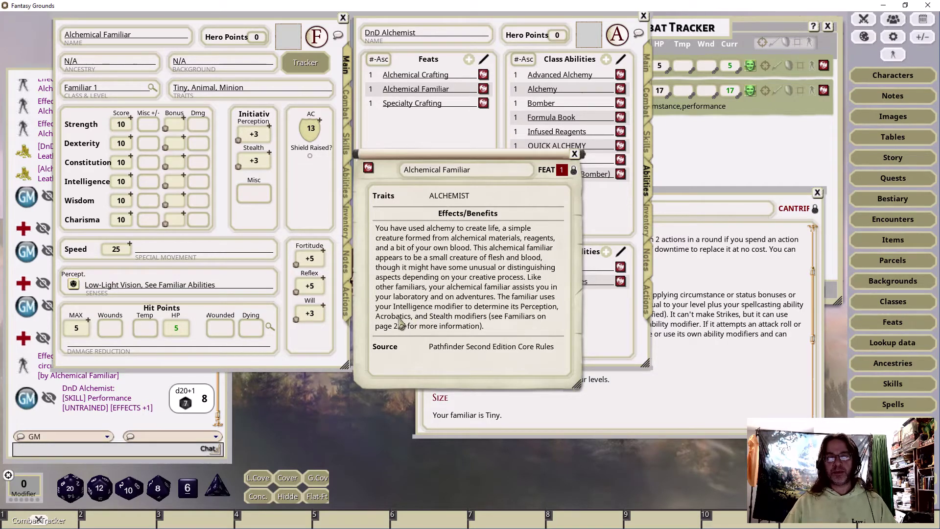
{"action": "left_click", "coordinate": [575, 154]}
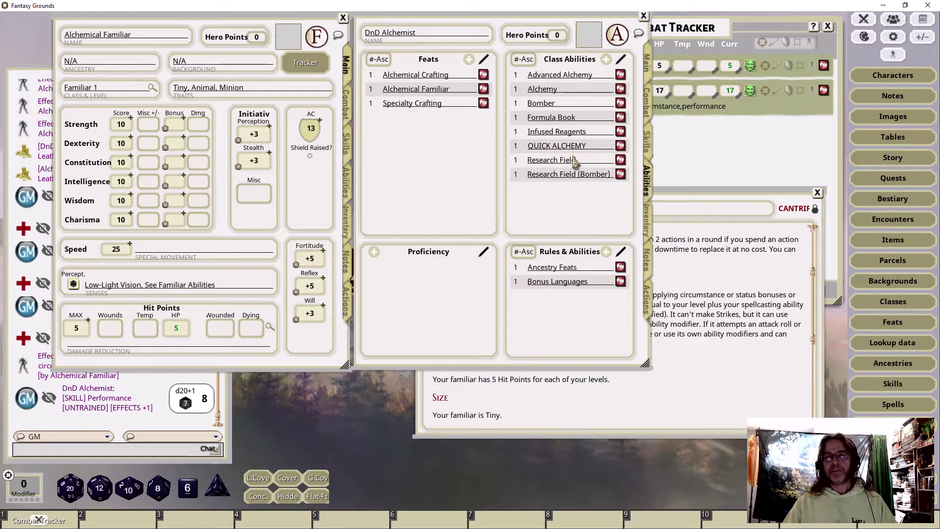
{"action": "left_click", "coordinate": [694, 200]}
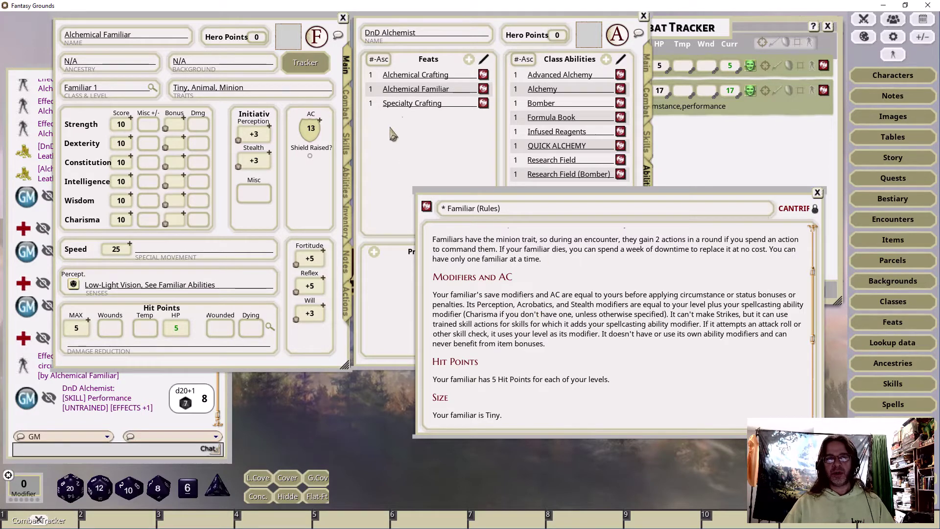
Compare the alchemist's main statistics with the familiar's skills and main statistics, consulting Familiar (Rules).
{"action": "left_click", "coordinate": [647, 61]}
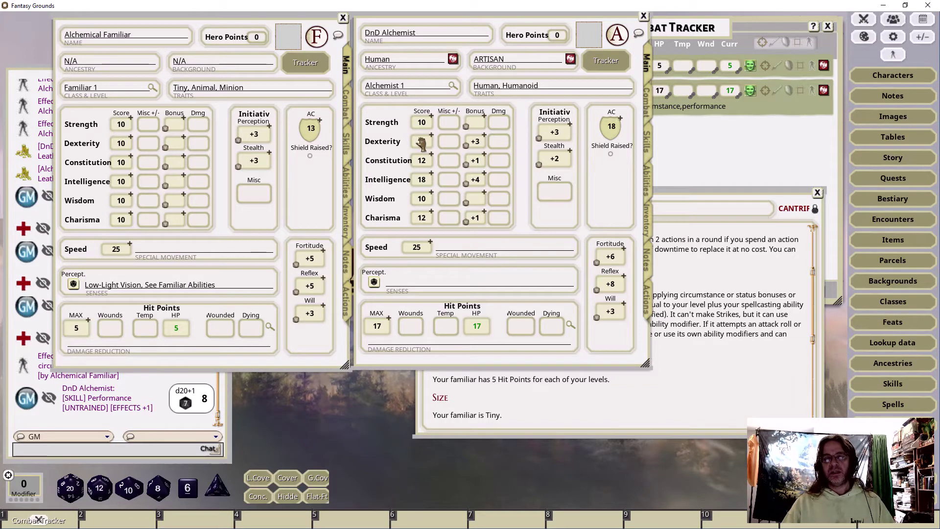
{"action": "left_click", "coordinate": [347, 147]}
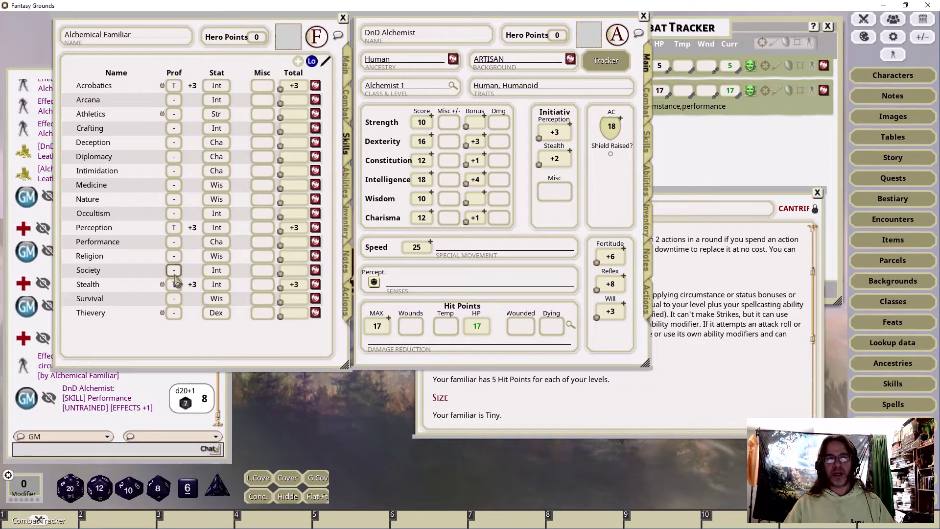
{"action": "left_click", "coordinate": [348, 73]}
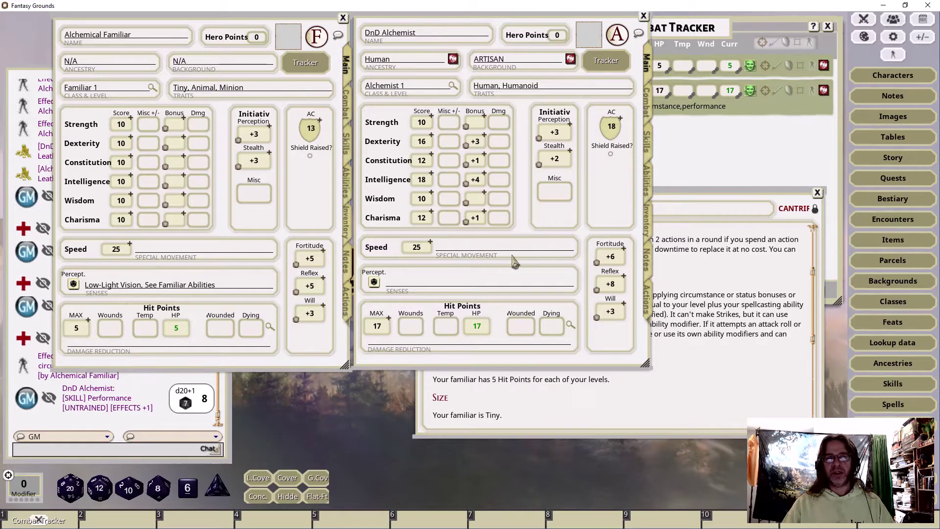
{"action": "left_click", "coordinate": [718, 198]}
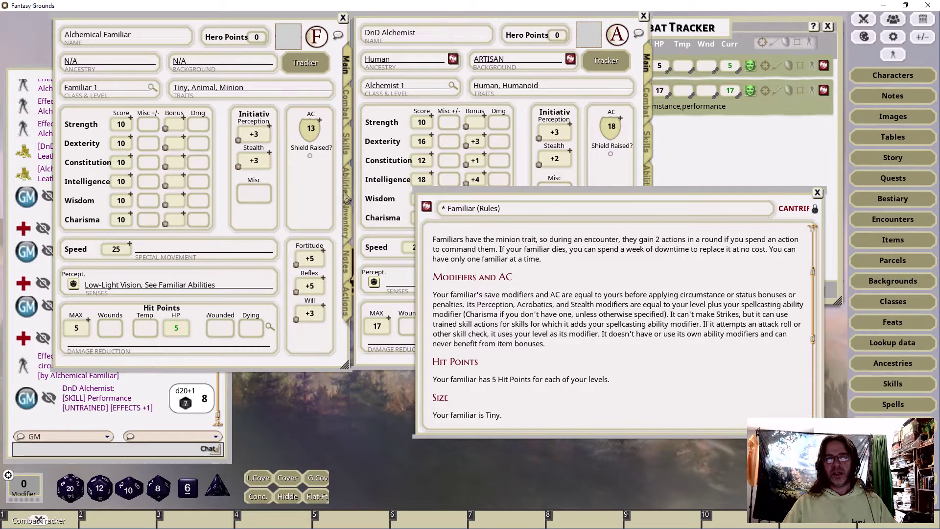
{"action": "left_click", "coordinate": [439, 27]}
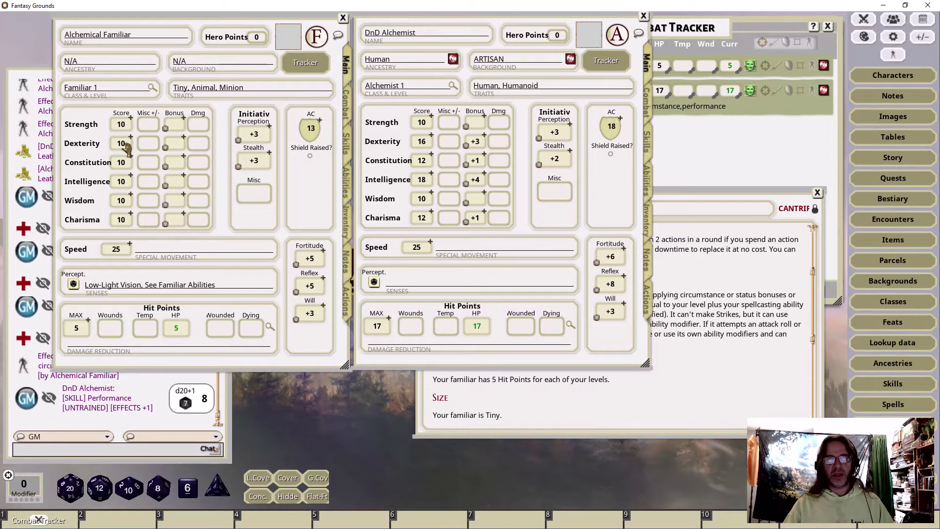
Set the Alchemical Familiar's Dexterity to 16, Intelligence to 18 and Constitution to 12, matching the alchemist's scores.
{"action": "key", "text": "ctrl"}
{"action": "scroll", "coordinate": [127, 145], "scroll_direction": "up", "scroll_amount": 4}
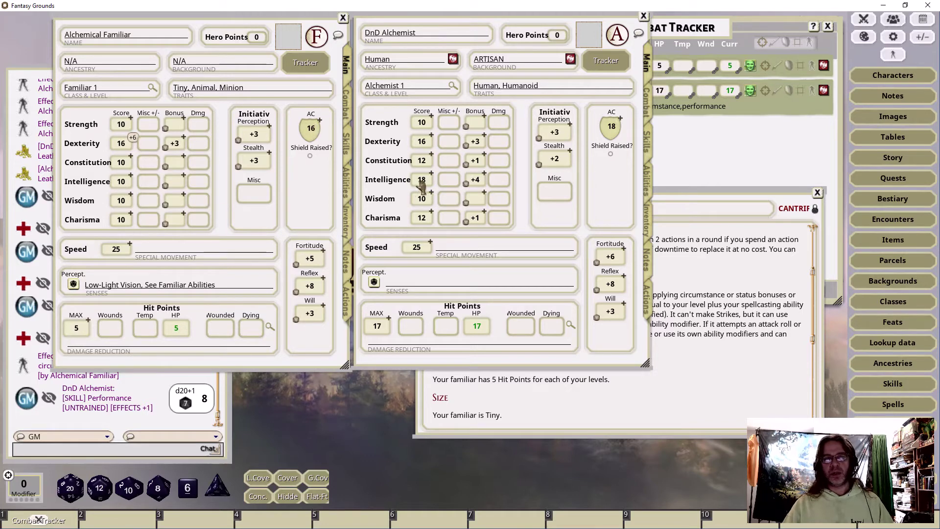
{"action": "key", "text": "ctrl"}
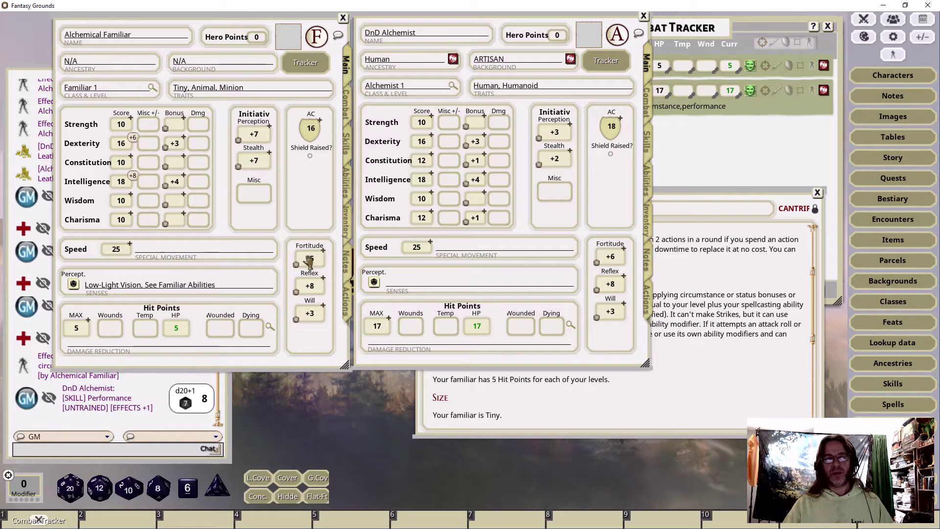
{"action": "key", "text": "ctrl"}
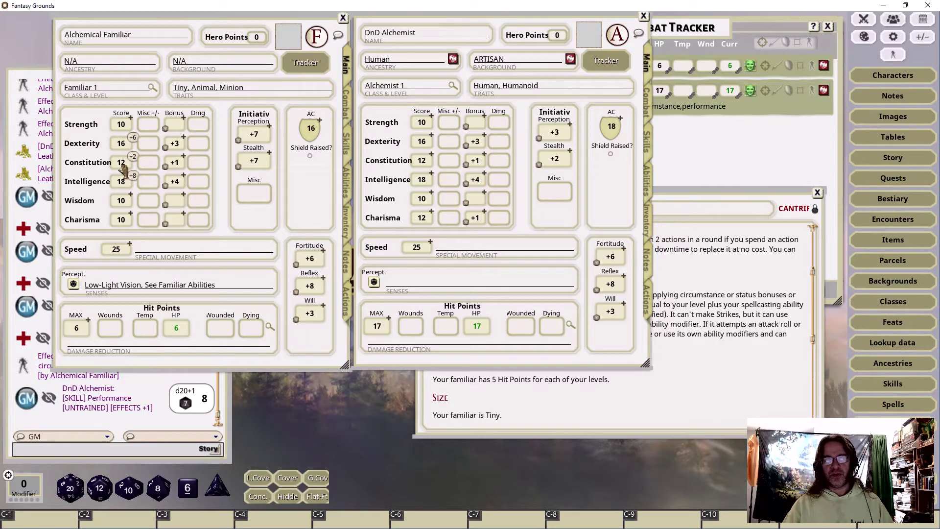
Check the familiar's skill totals against the Modifiers and AC section of Familiar (Rules).
{"action": "left_click", "coordinate": [701, 199]}
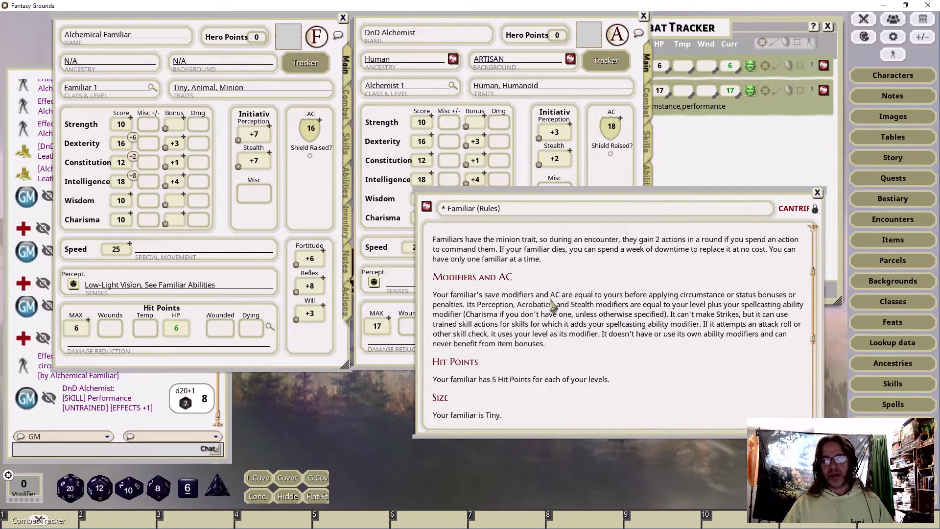
{"action": "left_click", "coordinate": [346, 151]}
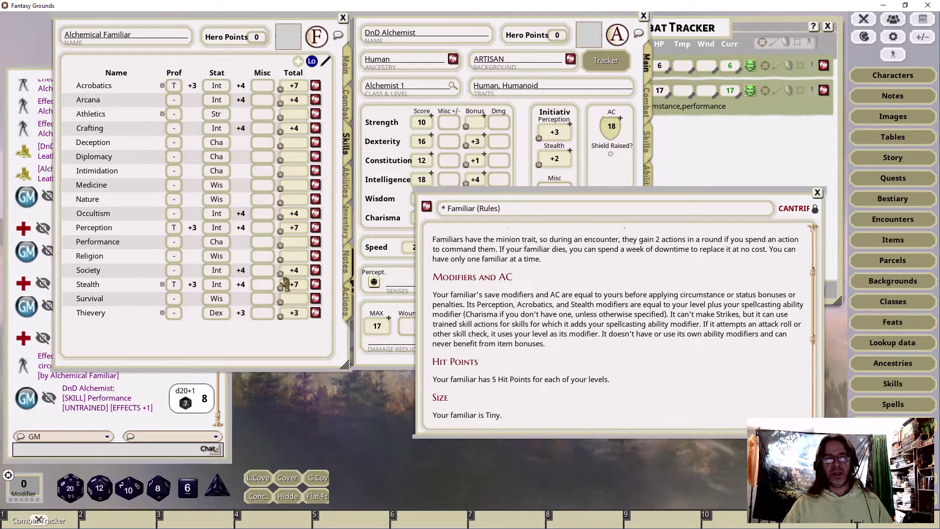
{"action": "left_click", "coordinate": [348, 74]}
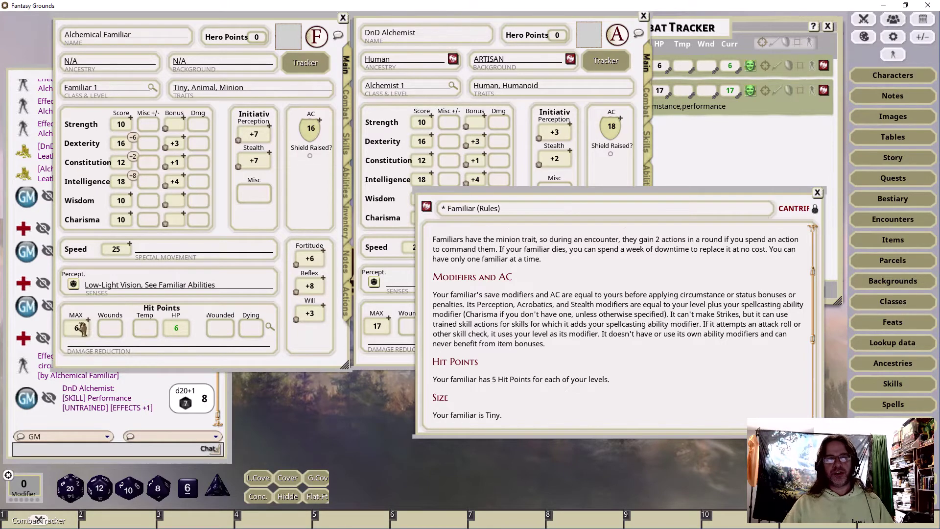
Open the Alchemical Familiar's hit point calculation and place it where the character sheet stays readable.
{"action": "left_click", "coordinate": [269, 326]}
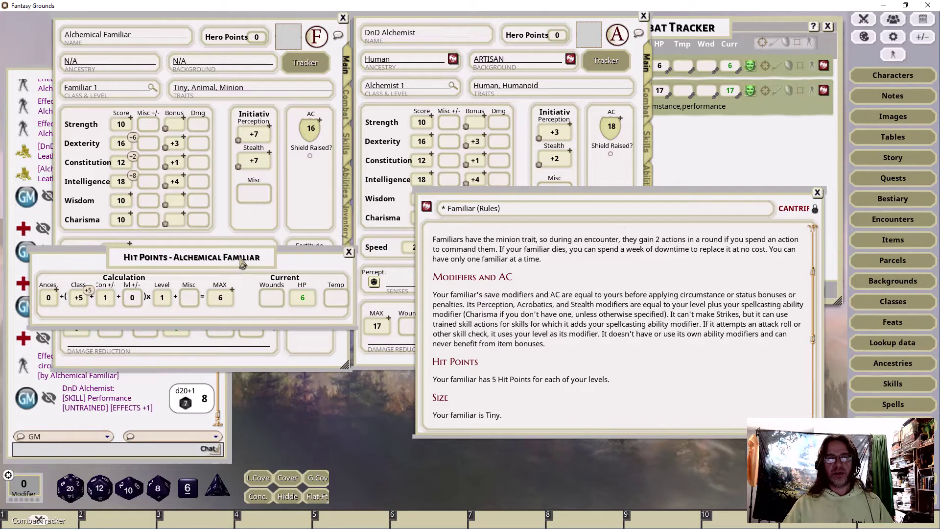
{"action": "left_click_drag", "start_coordinate": [219, 256], "coordinate": [261, 314]}
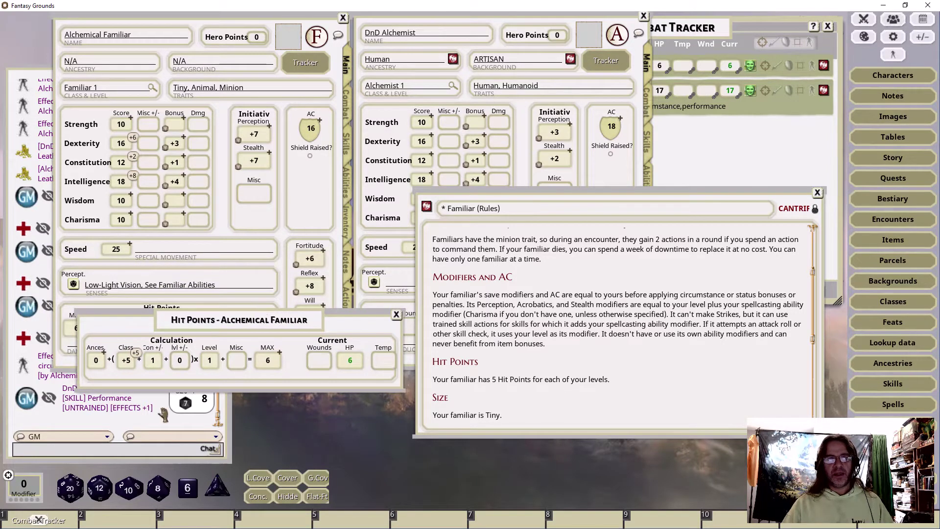
Set the Alchemical Familiar's class level to 2 and check its skills and main statistics.
{"action": "left_click", "coordinate": [152, 88]}
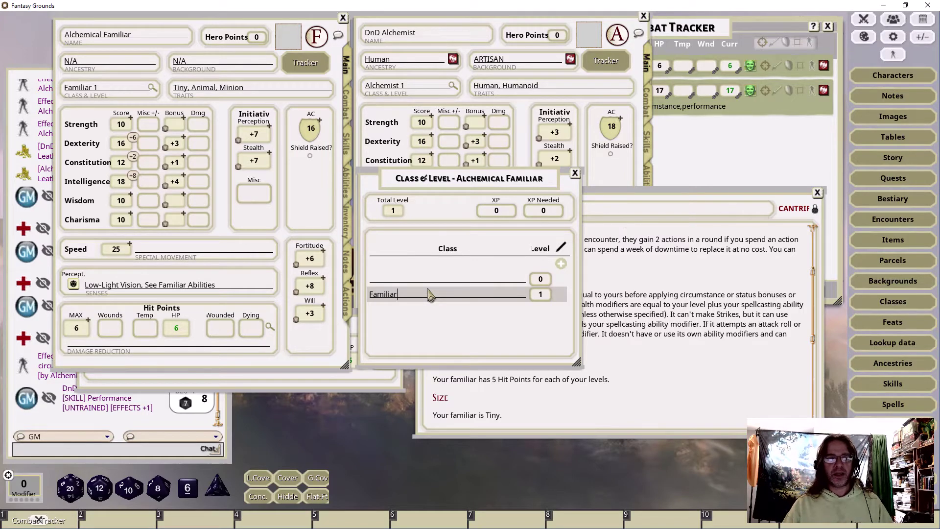
{"action": "left_click", "coordinate": [541, 298]}
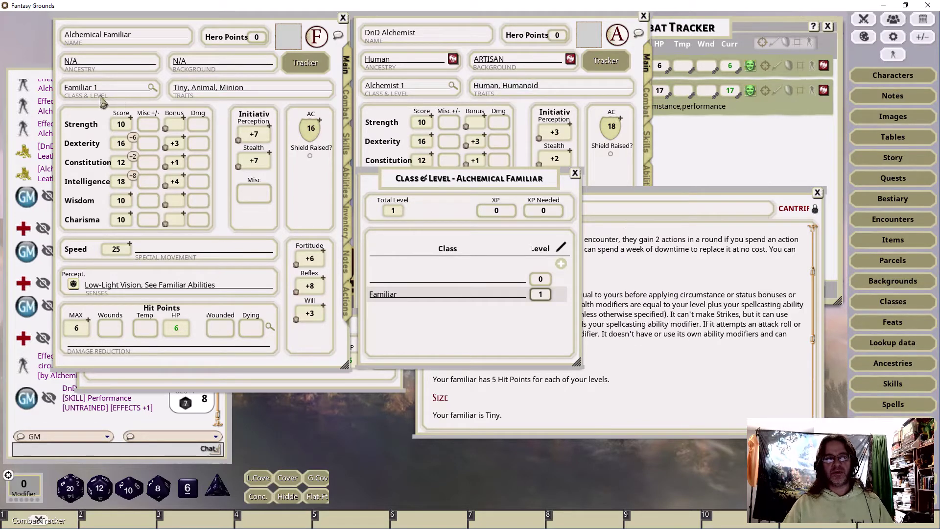
{"action": "key", "text": "ctrl"}
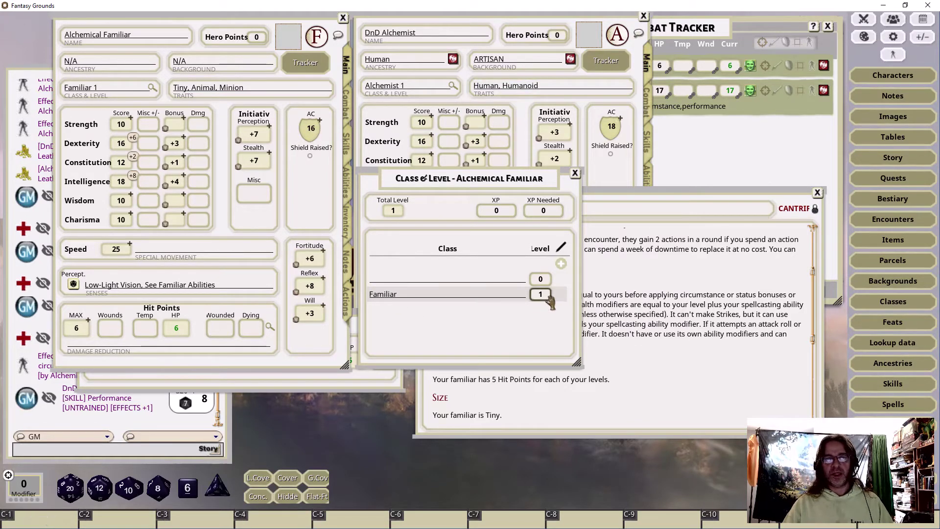
{"action": "left_click", "coordinate": [352, 390]}
{"action": "left_click_drag", "start_coordinate": [313, 321], "coordinate": [313, 380]}
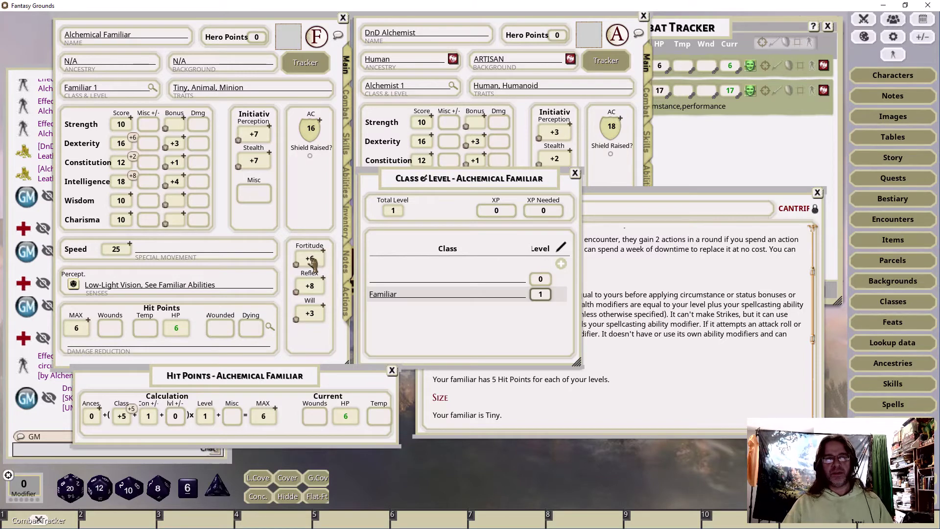
{"action": "key", "text": "ctrl"}
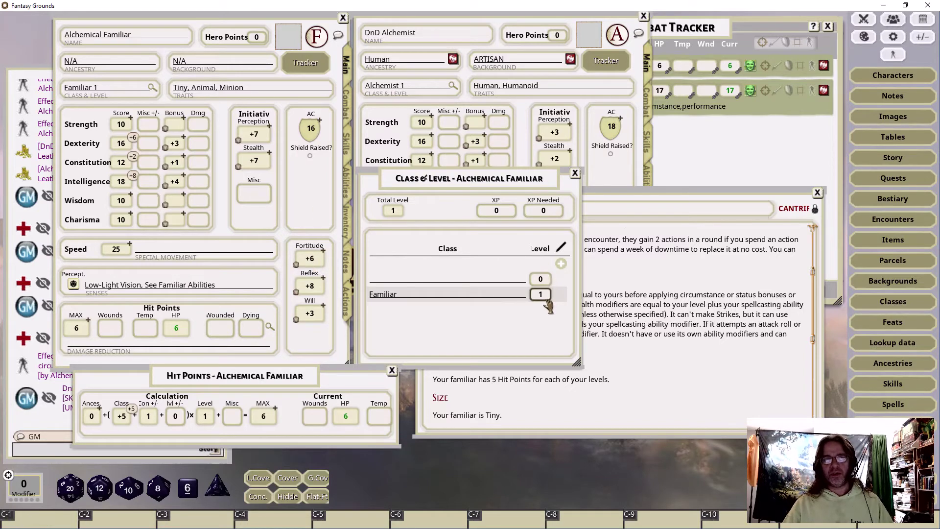
{"action": "scroll", "coordinate": [547, 297], "scroll_direction": "up", "scroll_amount": 1}
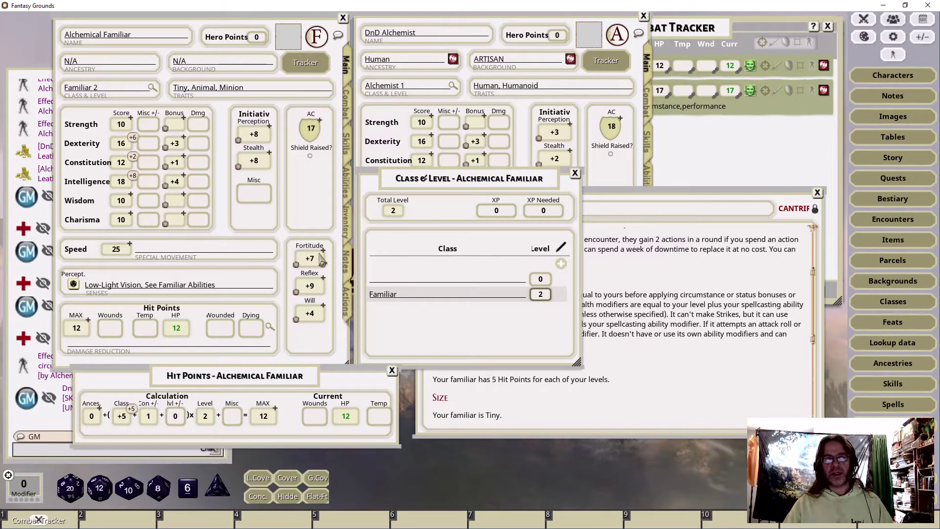
{"action": "left_click", "coordinate": [348, 148]}
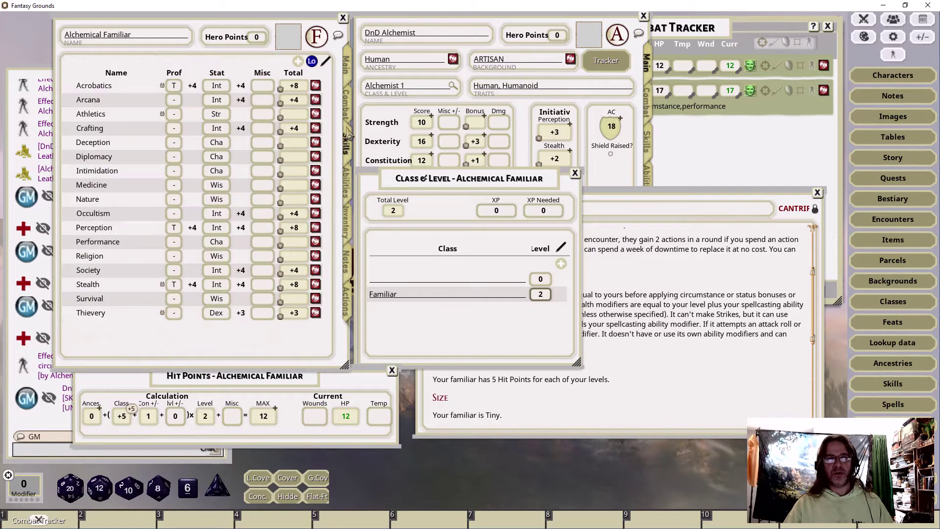
{"action": "left_click", "coordinate": [349, 72]}
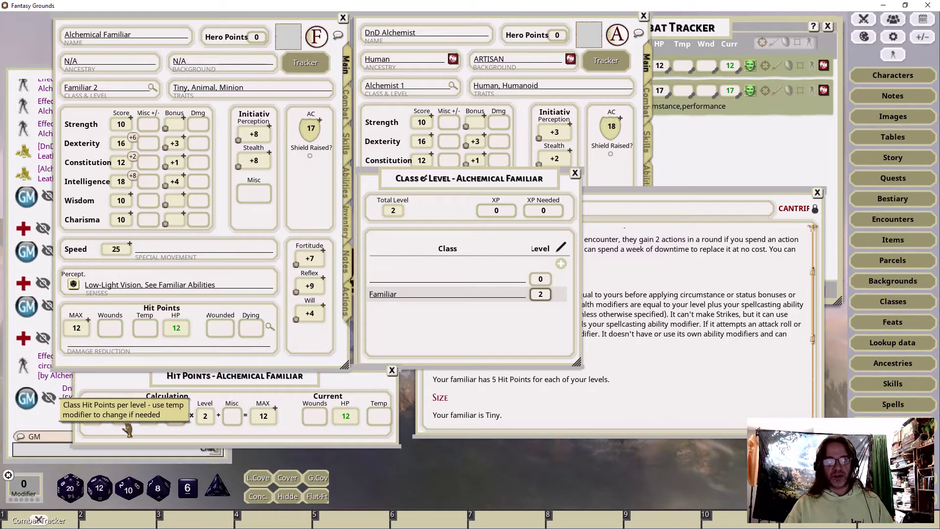
Set the temporary modifier on the familiar's class hit points per level to +4.
{"action": "key", "text": "ctrl"}
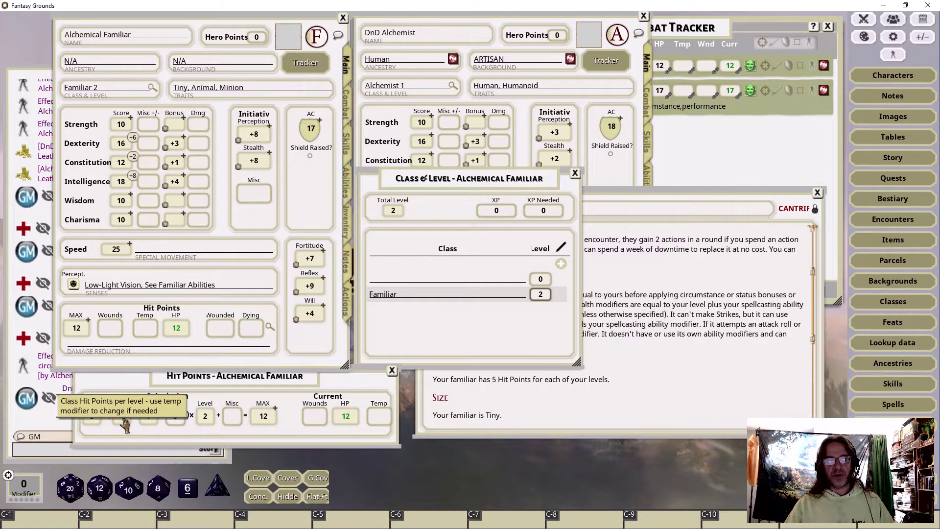
{"action": "scroll", "coordinate": [126, 425], "scroll_direction": "down", "scroll_amount": 2}
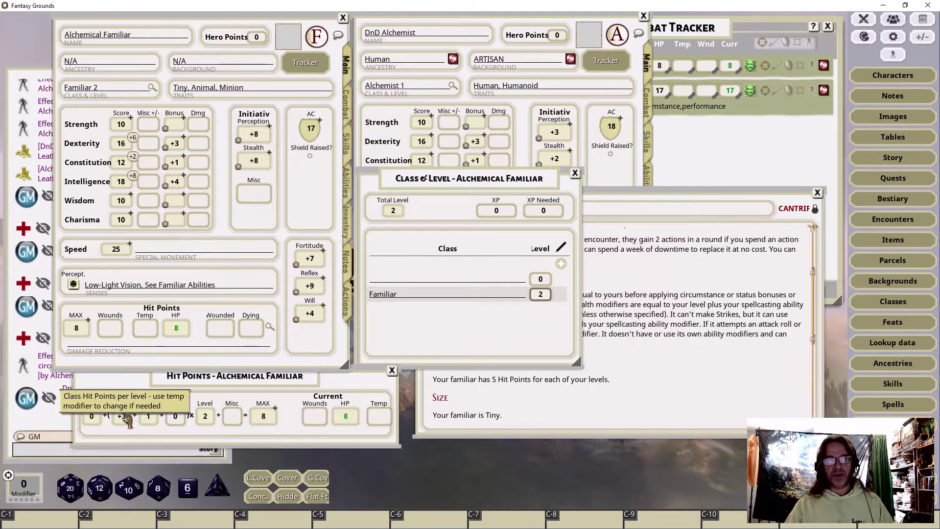
{"action": "scroll", "coordinate": [126, 422], "scroll_direction": "up", "scroll_amount": 1}
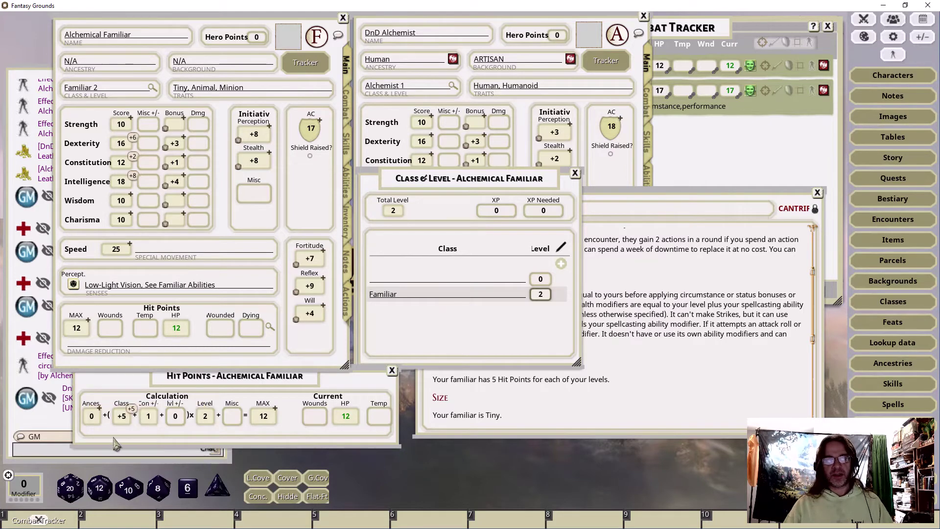
{"action": "key", "text": "ctrl"}
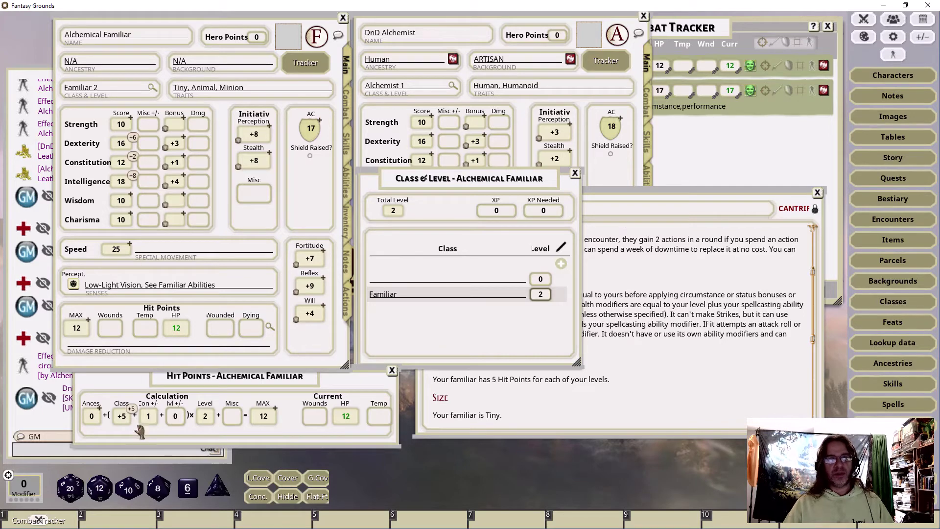
{"action": "key", "text": "ctrl"}
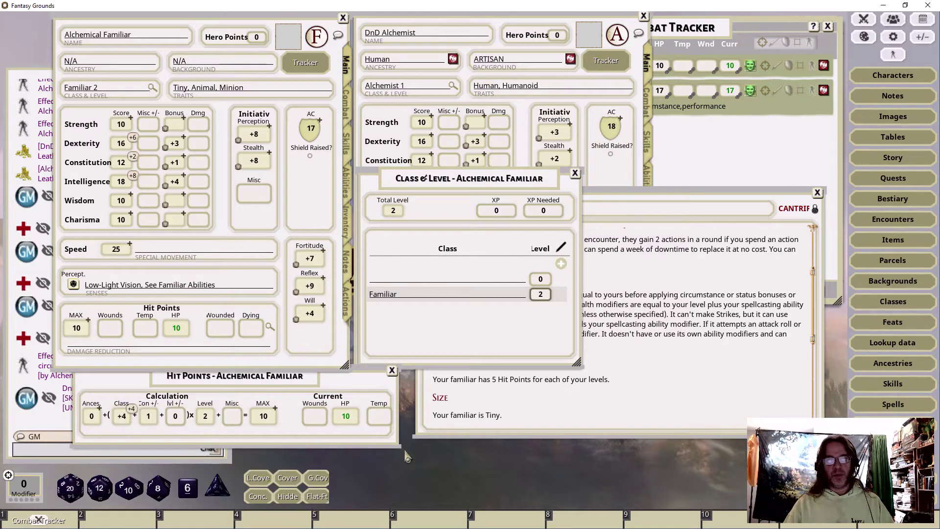
Set the per-level adjustment in the familiar's hit point calculation to 2.
{"action": "left_click", "coordinate": [272, 329]}
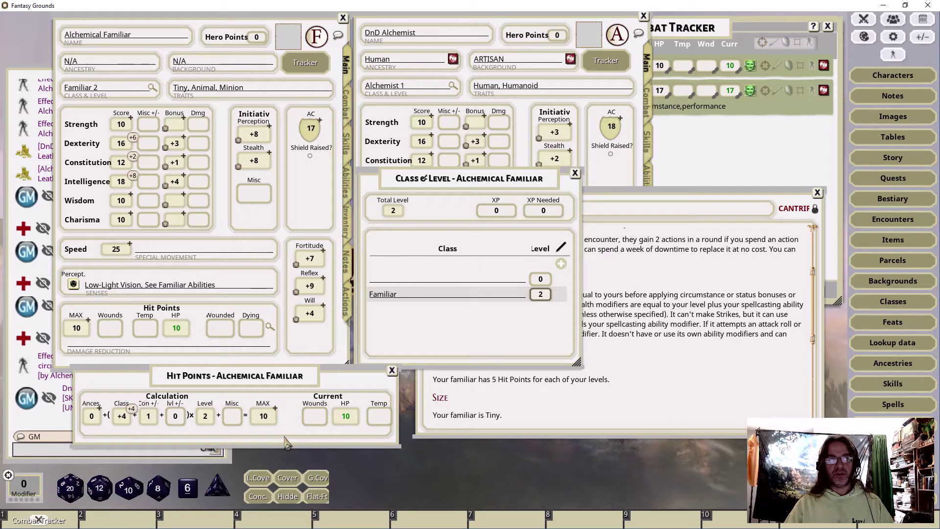
{"action": "left_click", "coordinate": [175, 416]}
{"action": "type", "text": "2"}
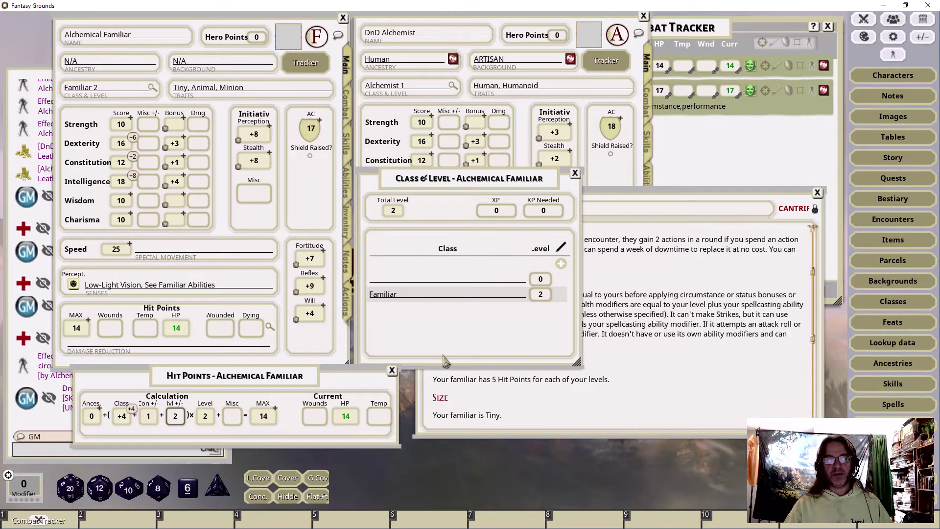
Return the Familiar class level to 1 and the per-level hit point adjustment to 0, closing the class details.
{"action": "key", "text": "ctrl"}
{"action": "scroll", "coordinate": [541, 297], "scroll_direction": "down", "scroll_amount": 1}
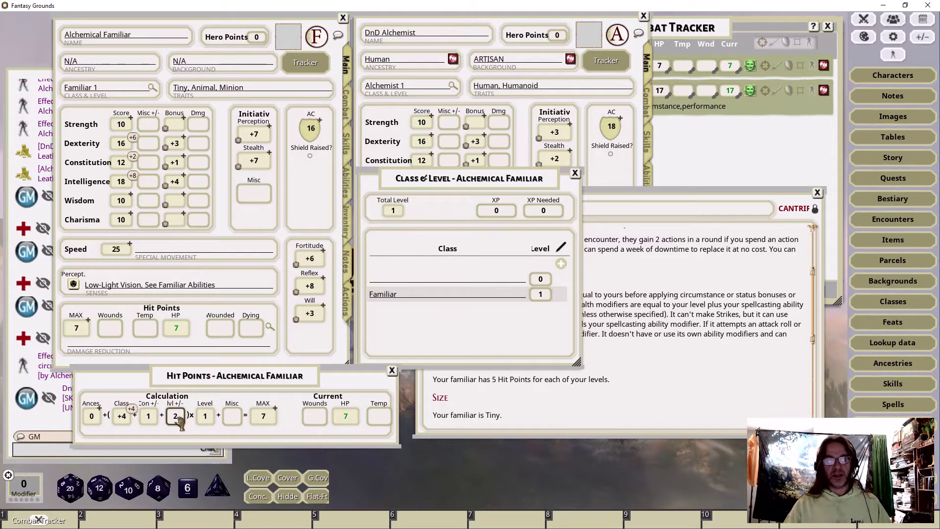
{"action": "scroll", "coordinate": [180, 421], "scroll_direction": "down", "scroll_amount": 2}
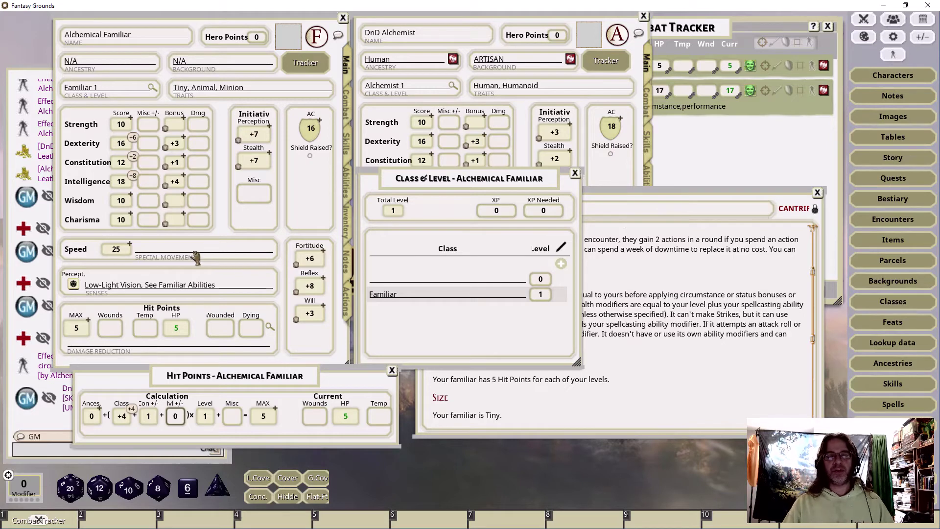
{"action": "left_click", "coordinate": [575, 174]}
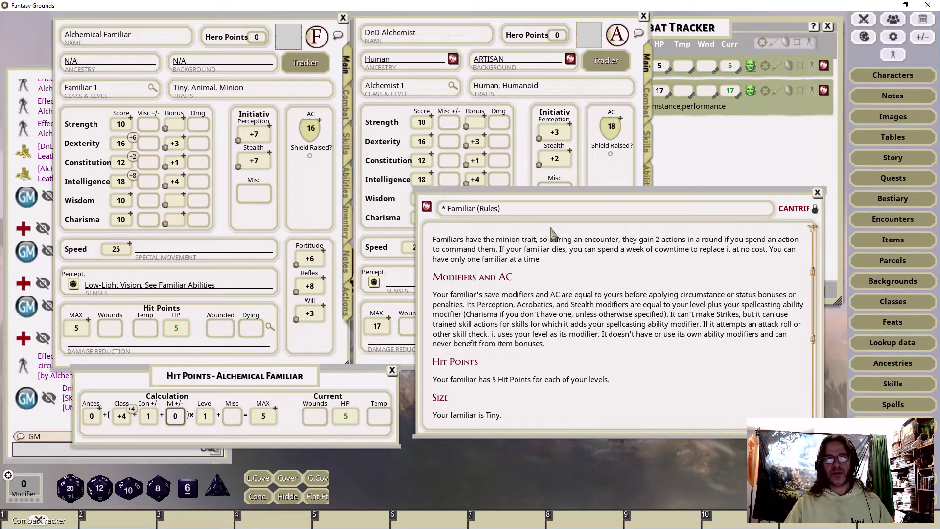
Read the Senses, Movement and Familiar and Master Abilities sections of Familiar (Rules), and close the rules.
{"action": "scroll", "coordinate": [540, 377], "scroll_direction": "down", "scroll_amount": 3}
{"action": "scroll", "coordinate": [540, 377], "scroll_direction": "up", "scroll_amount": 3}
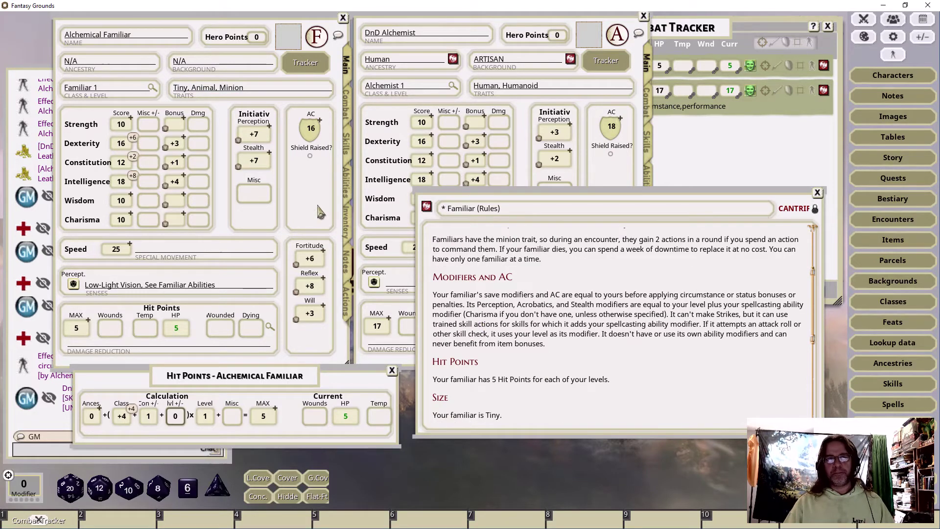
{"action": "scroll", "coordinate": [529, 350], "scroll_direction": "down", "scroll_amount": 3}
{"action": "scroll", "coordinate": [529, 349], "scroll_direction": "down", "scroll_amount": 5}
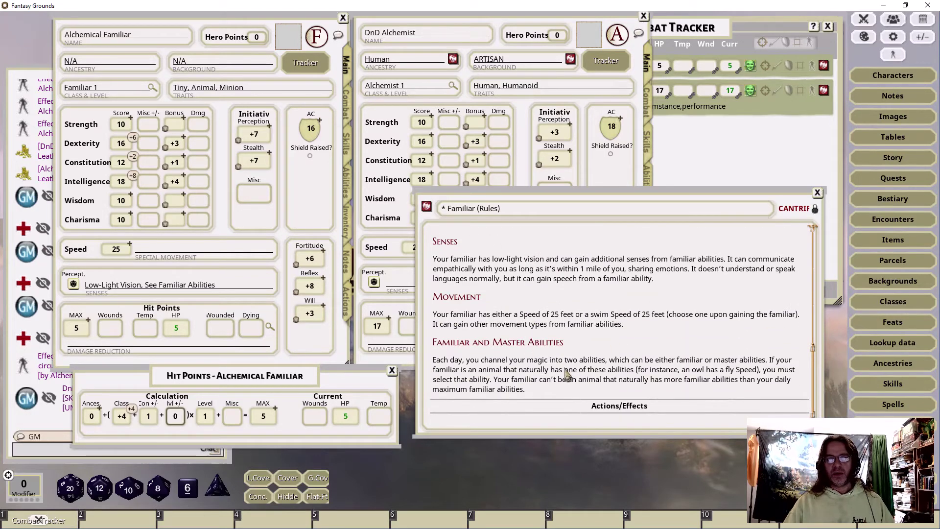
{"action": "left_click", "coordinate": [817, 193]}
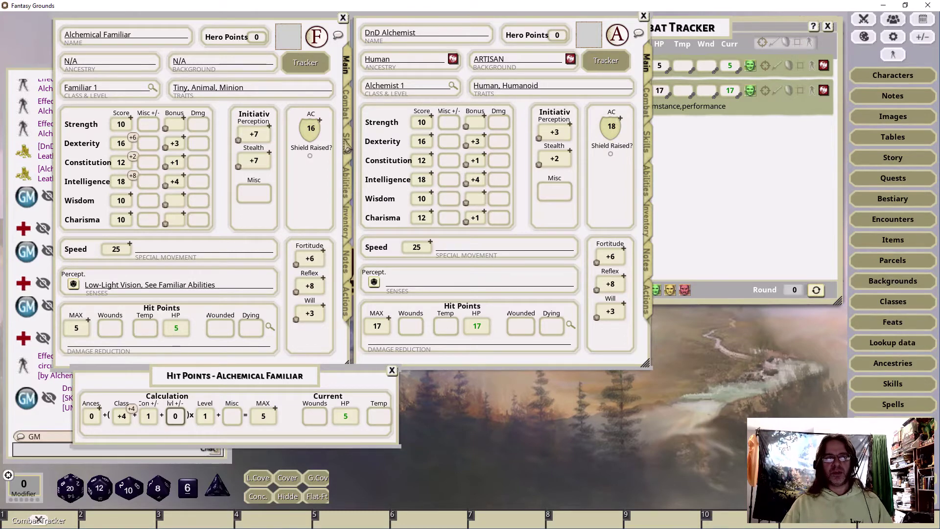
Compare the familiar's combat settings and inventory with the alchemist's to find where their armor classes differ.
{"action": "left_click", "coordinate": [348, 116]}
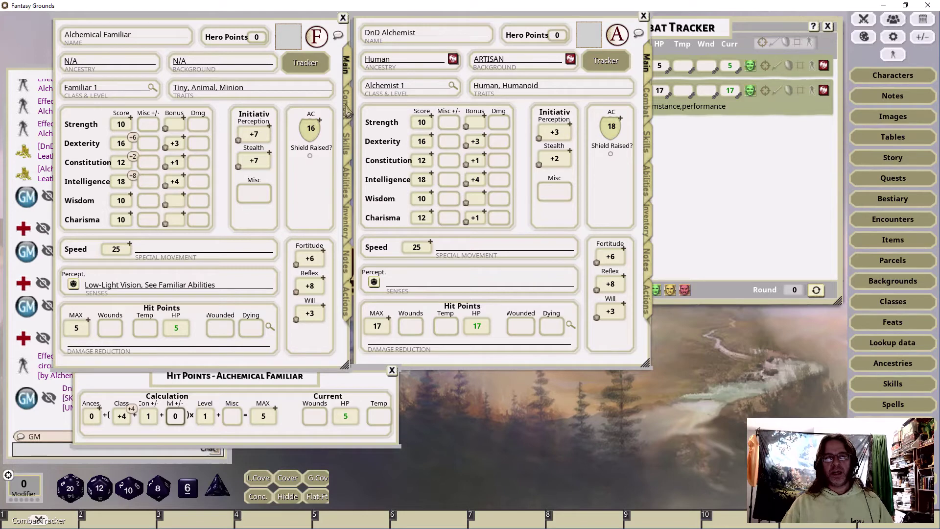
{"action": "left_click", "coordinate": [648, 115]}
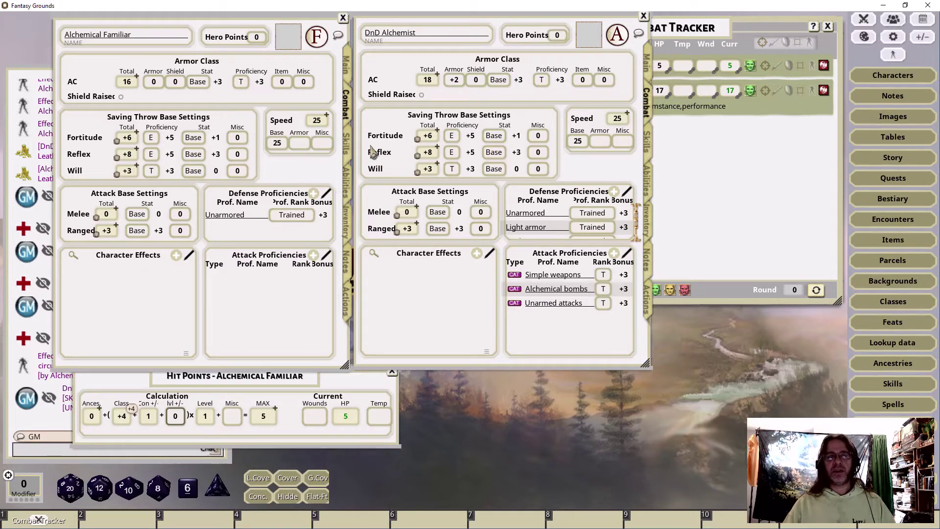
{"action": "left_click", "coordinate": [348, 226]}
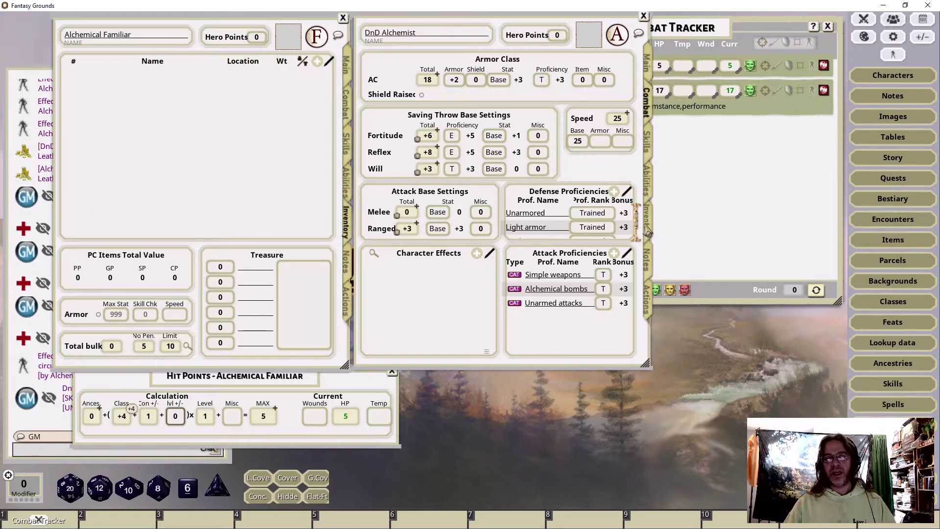
{"action": "left_click", "coordinate": [648, 228]}
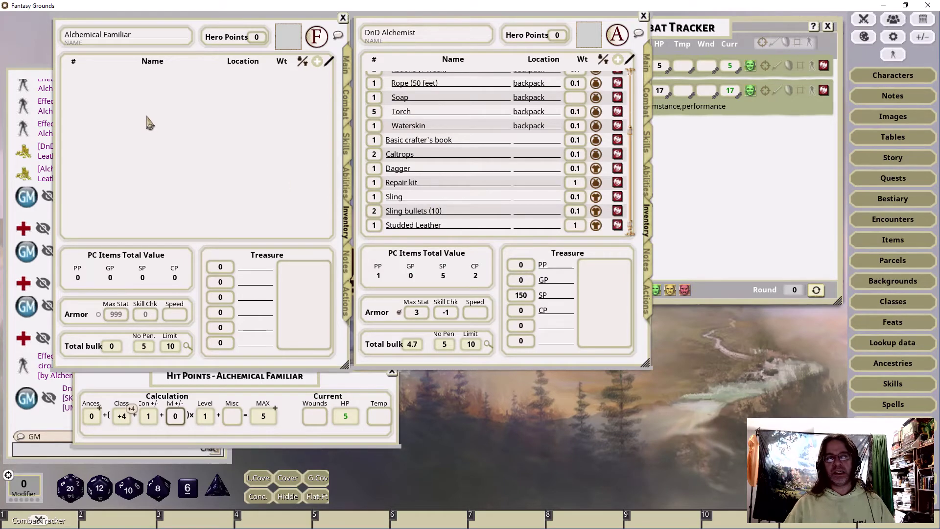
Set the armor bonus in the Alchemical Familiar's armor class to +2, matching the alchemist's.
{"action": "left_click", "coordinate": [346, 113]}
{"action": "left_click", "coordinate": [650, 103]}
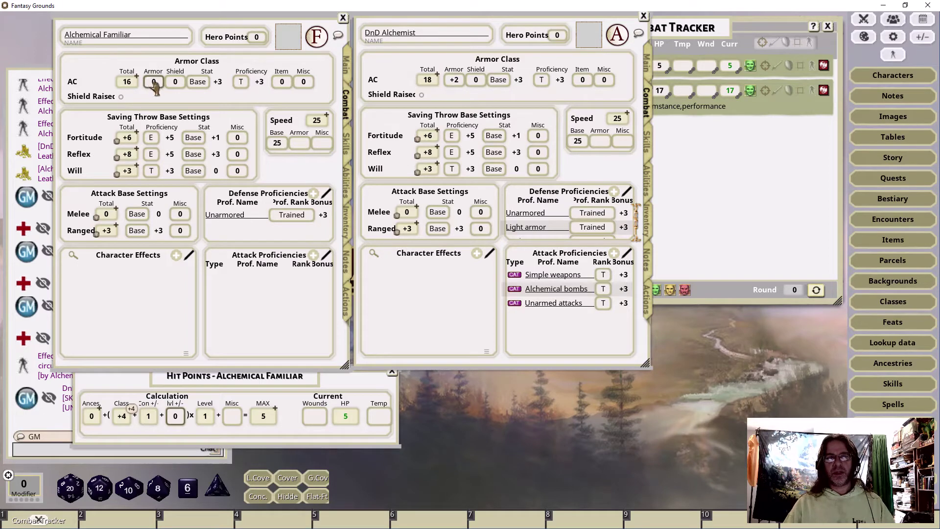
{"action": "scroll", "coordinate": [154, 83], "scroll_direction": "up", "scroll_amount": 2}
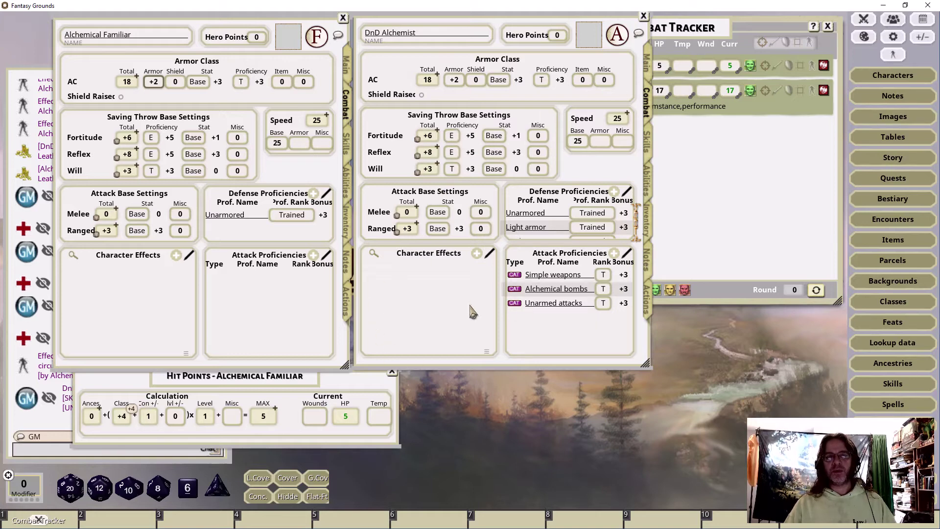
Raise the Alchemical Familiar's Familiar class level to 10.
{"action": "left_click", "coordinate": [346, 65]}
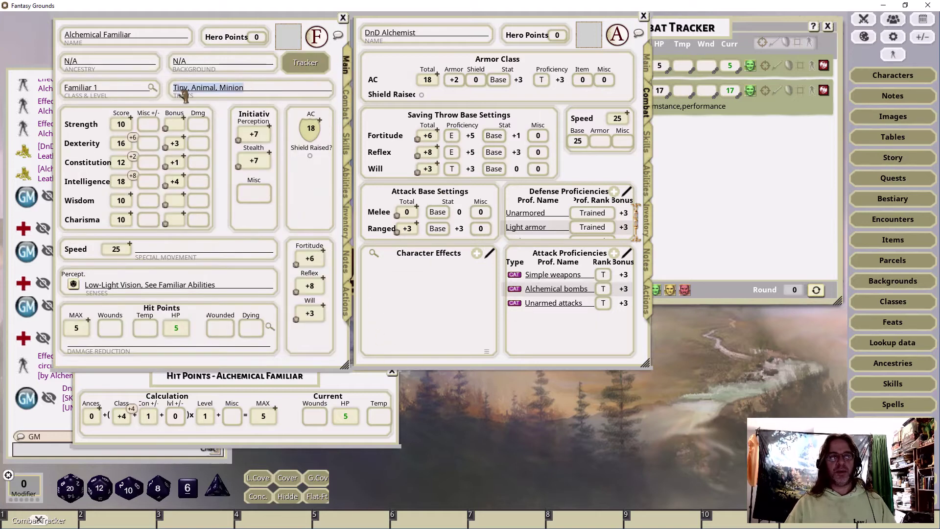
{"action": "left_click", "coordinate": [152, 88]}
{"action": "key", "text": "ctrl"}
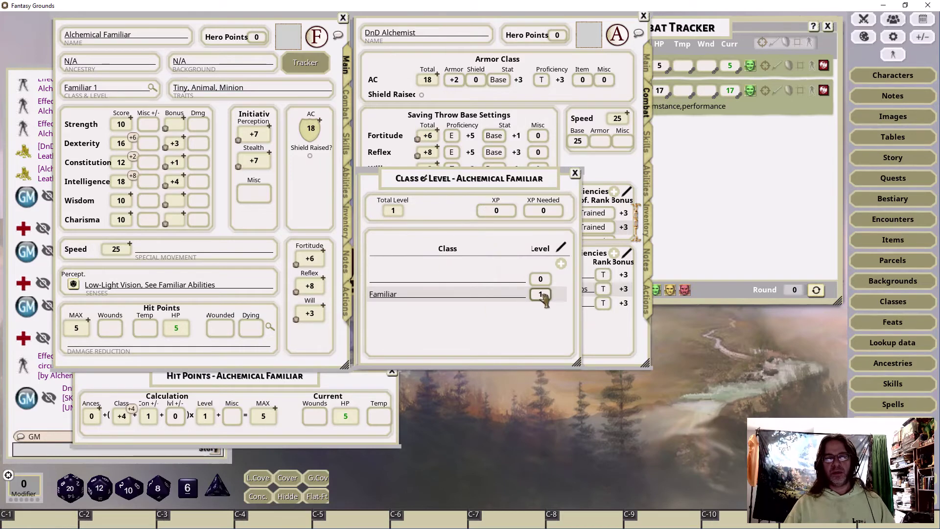
{"action": "scroll", "coordinate": [543, 296], "scroll_direction": "up", "scroll_amount": 1}
{"action": "scroll", "coordinate": [541, 304], "scroll_direction": "up", "scroll_amount": 5}
{"action": "scroll", "coordinate": [542, 295], "scroll_direction": "up", "scroll_amount": 2}
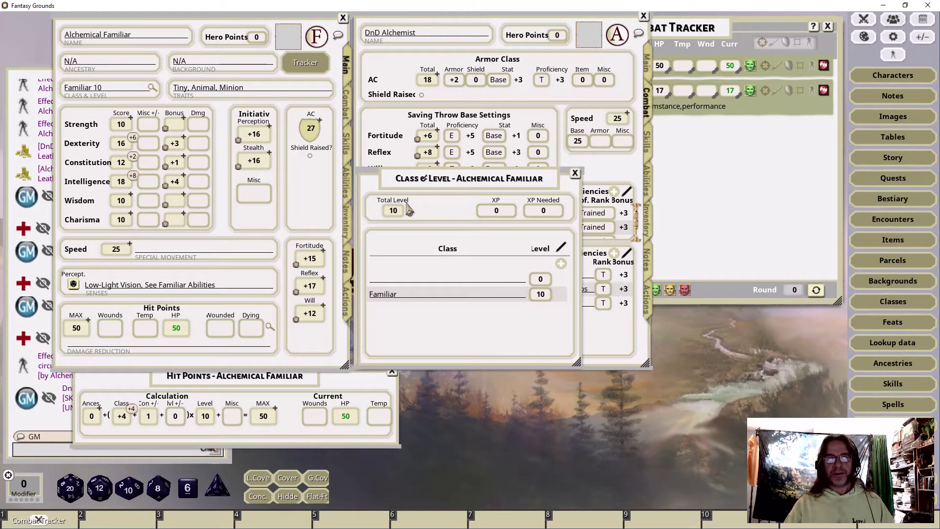
Set the proficiency of the familiar's Will saving throw to Expert.
{"action": "left_click", "coordinate": [346, 103]}
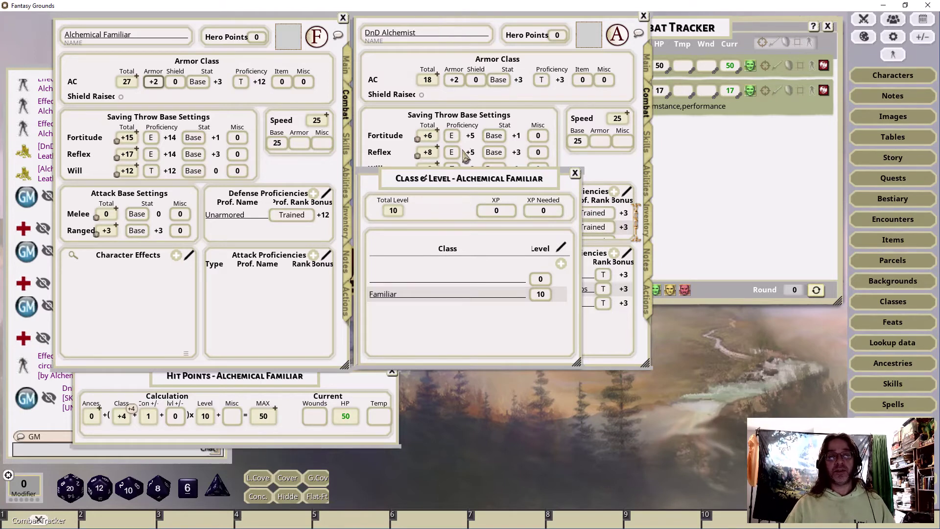
{"action": "left_click_drag", "start_coordinate": [461, 170], "coordinate": [464, 205]}
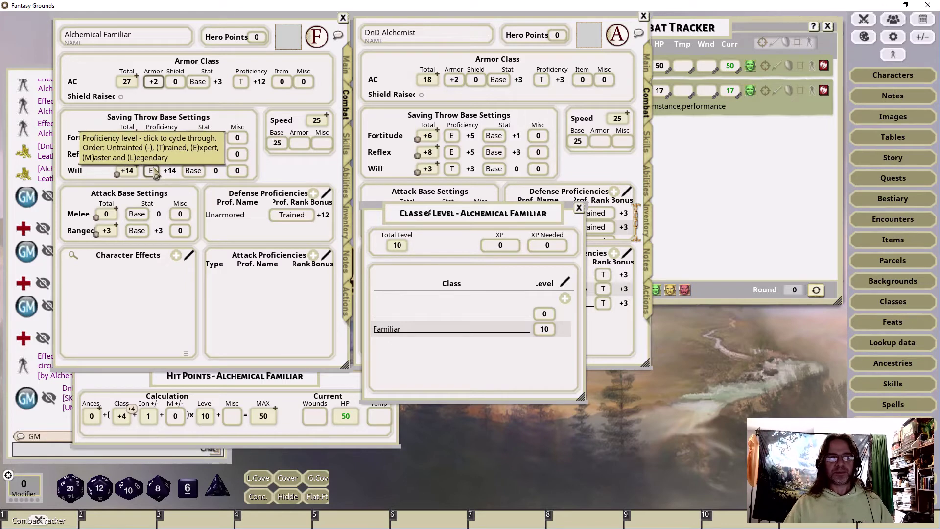
{"action": "left_click", "coordinate": [152, 171]}
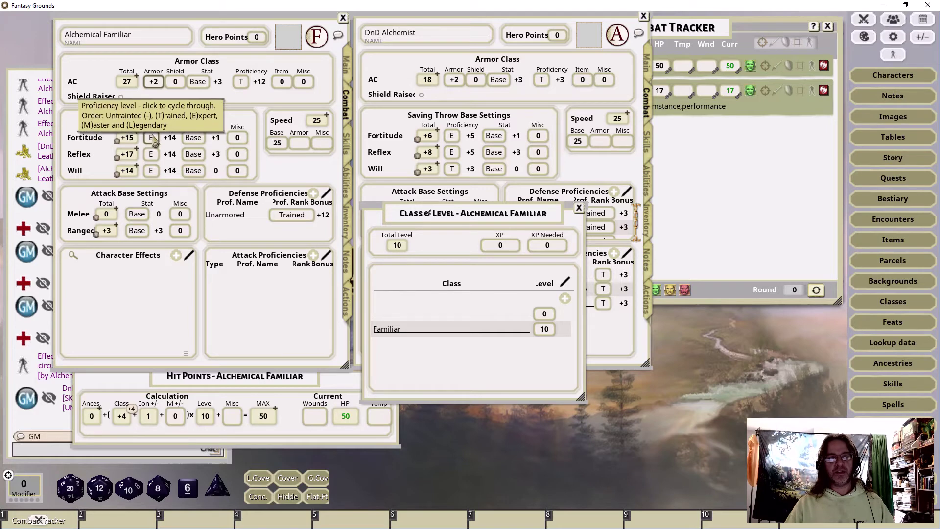
Set the familiar's Will save proficiency back to Trained and lower its Familiar class level to 1.
{"action": "left_click", "coordinate": [153, 173]}
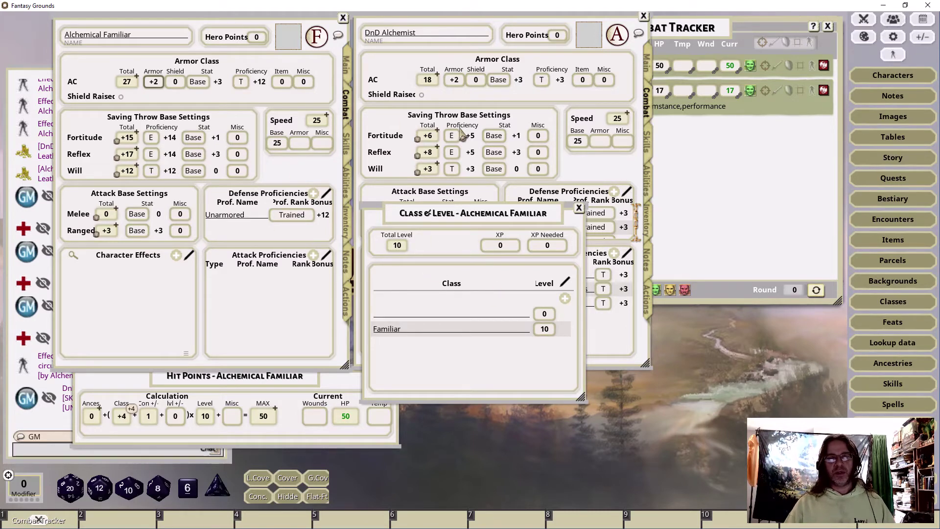
{"action": "key", "text": "ctrl"}
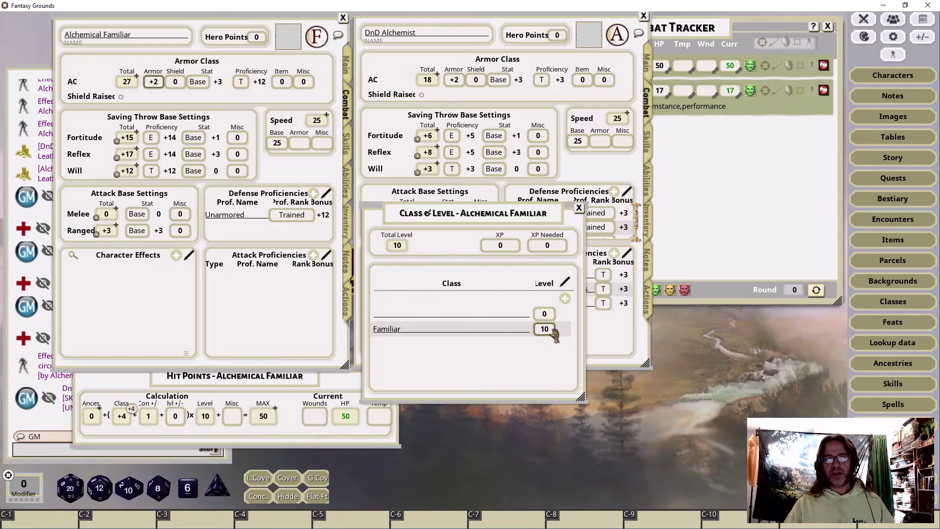
{"action": "double_click", "coordinate": [545, 329]}
{"action": "type", "text": "3"}
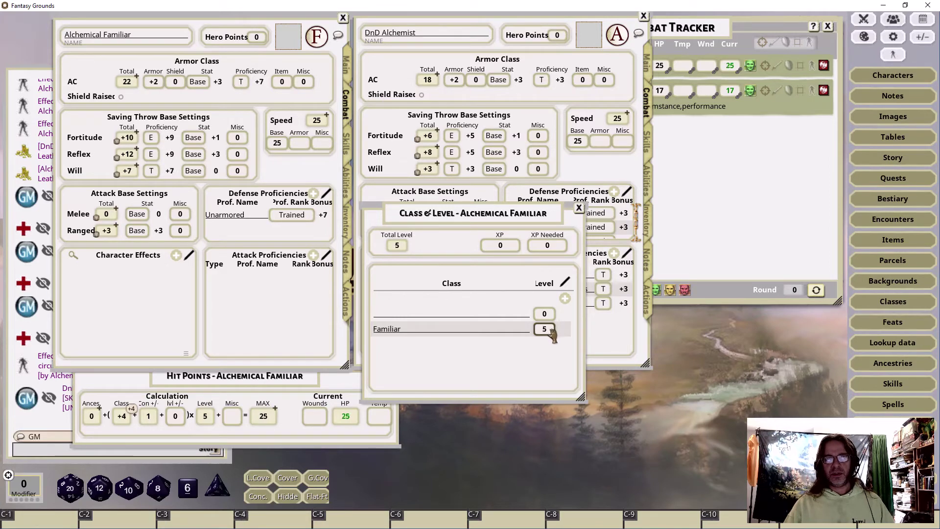
{"action": "scroll", "coordinate": [551, 332], "scroll_direction": "down", "scroll_amount": 1}
{"action": "scroll", "coordinate": [551, 333], "scroll_direction": "down", "scroll_amount": 1}
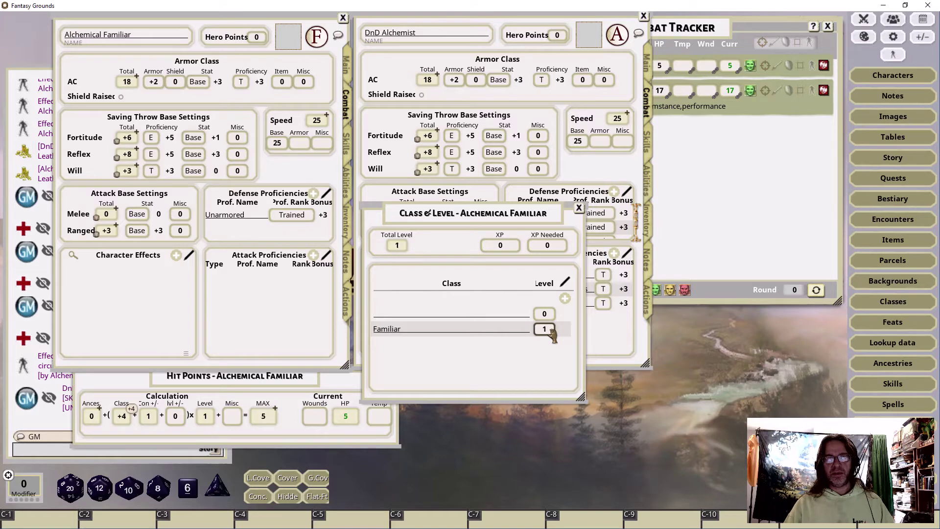
{"action": "left_click", "coordinate": [579, 209]}
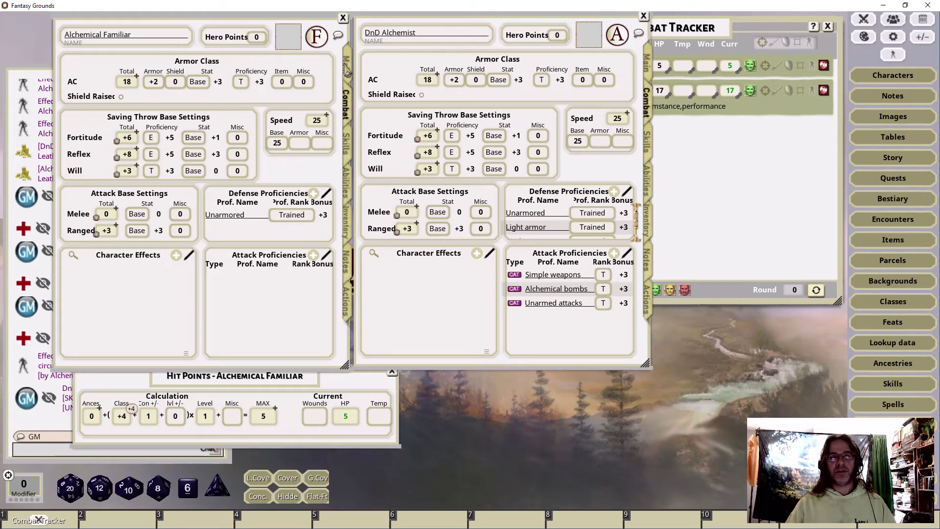
Roll the familiar's Fortitude save, then compare its main statistics and class level with the alchemist's.
{"action": "left_click", "coordinate": [347, 71]}
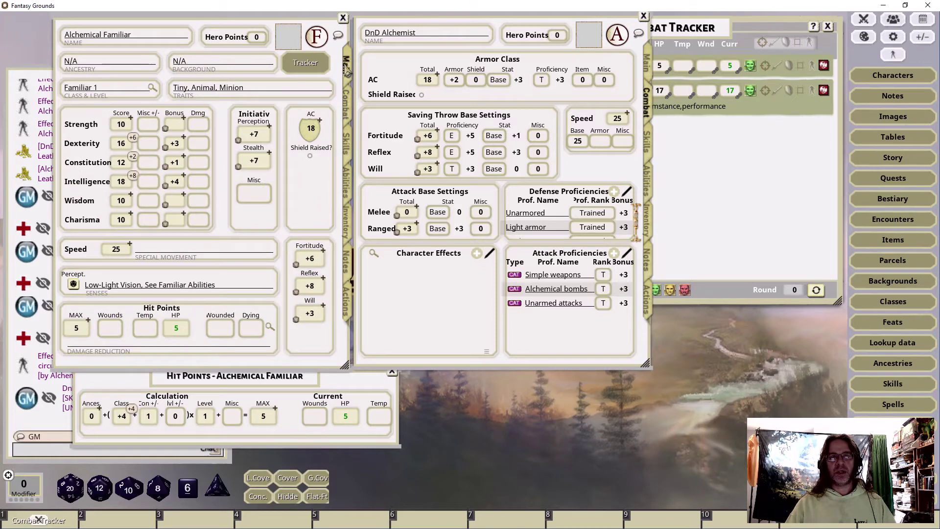
{"action": "double_click", "coordinate": [317, 264]}
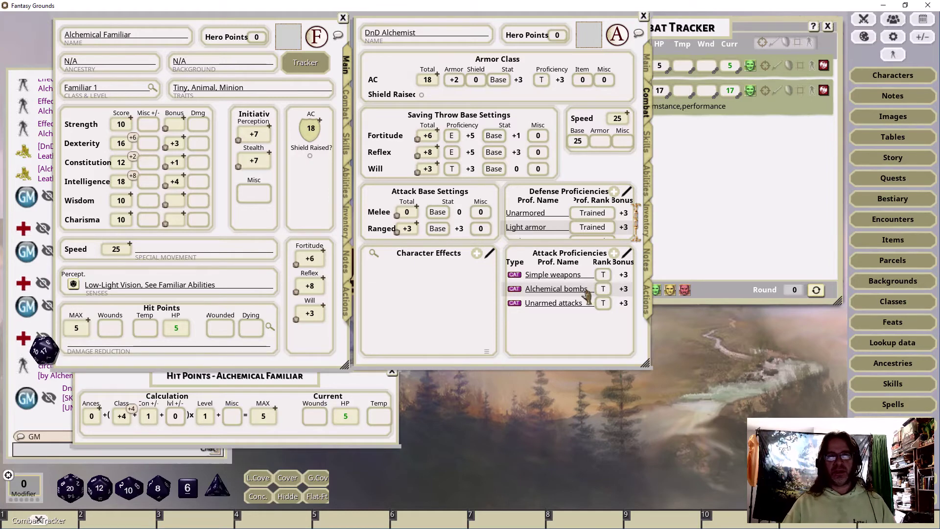
{"action": "left_click", "coordinate": [648, 61]}
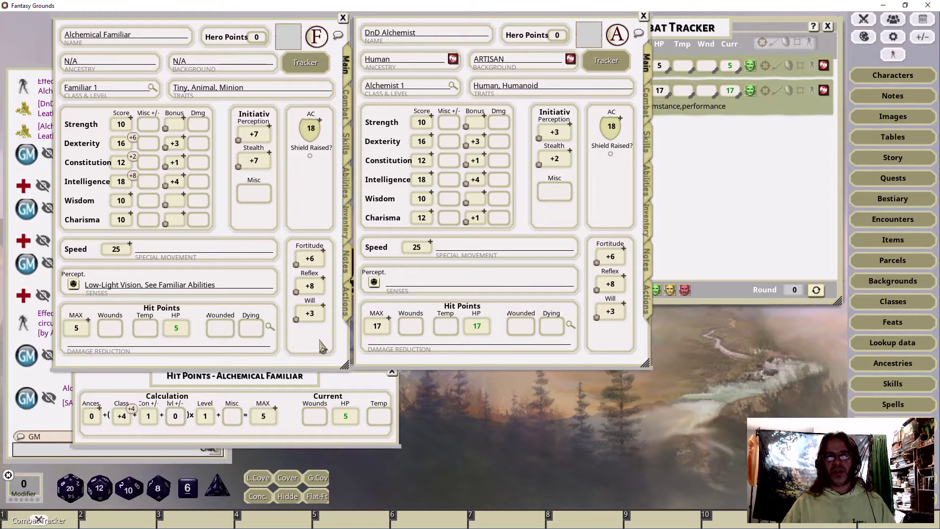
{"action": "left_click", "coordinate": [152, 88]}
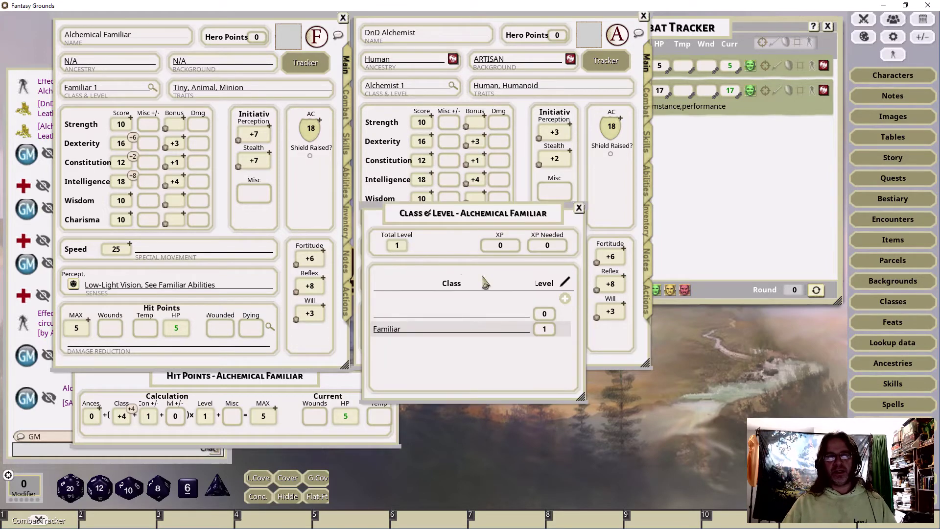
{"action": "left_click", "coordinate": [579, 209]}
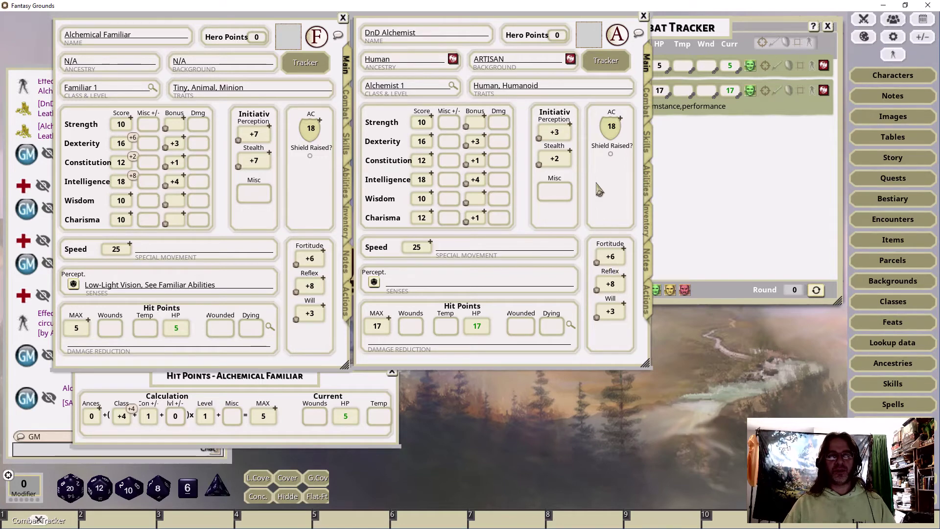
Read the Modifiers and AC and Hit Points sections of the Familiar (Rules) entry in the familiar's notes.
{"action": "left_click", "coordinate": [347, 261]}
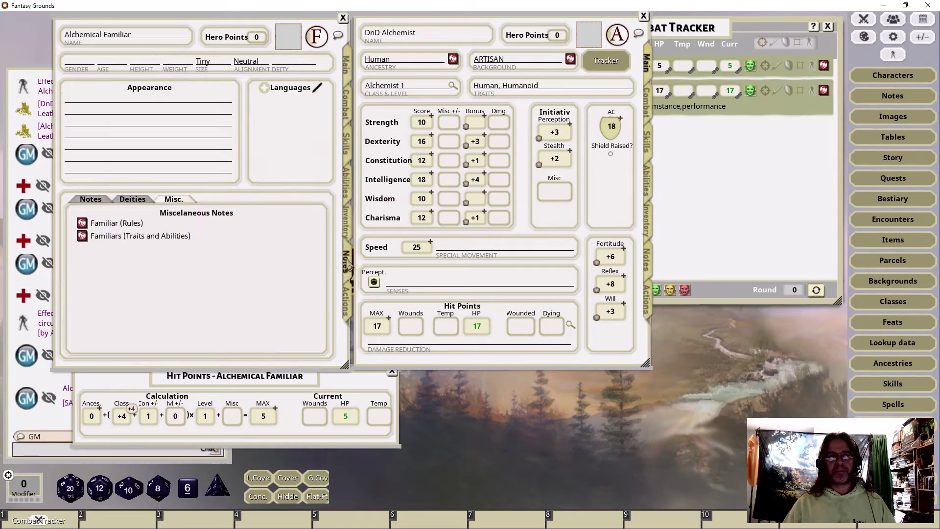
{"action": "left_click", "coordinate": [83, 223]}
{"action": "scroll", "coordinate": [537, 333], "scroll_direction": "down", "scroll_amount": 3}
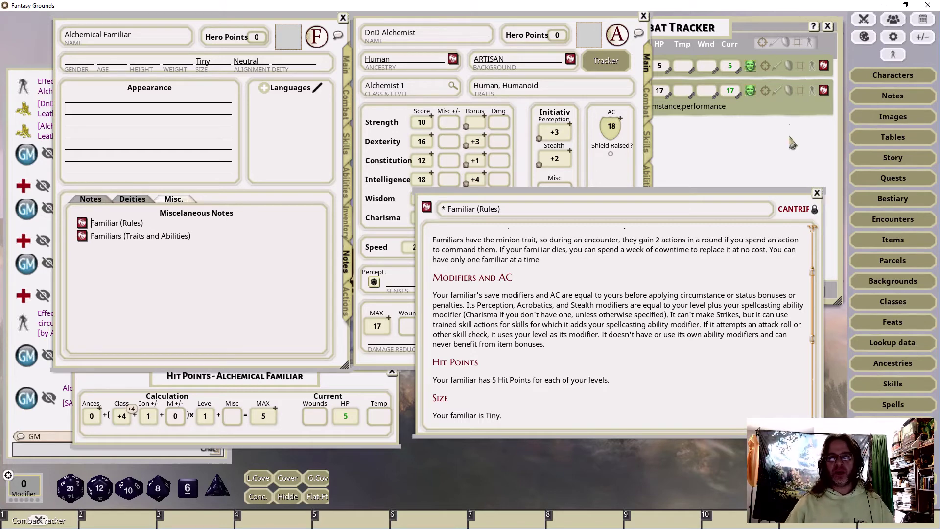
{"action": "left_click", "coordinate": [817, 193]}
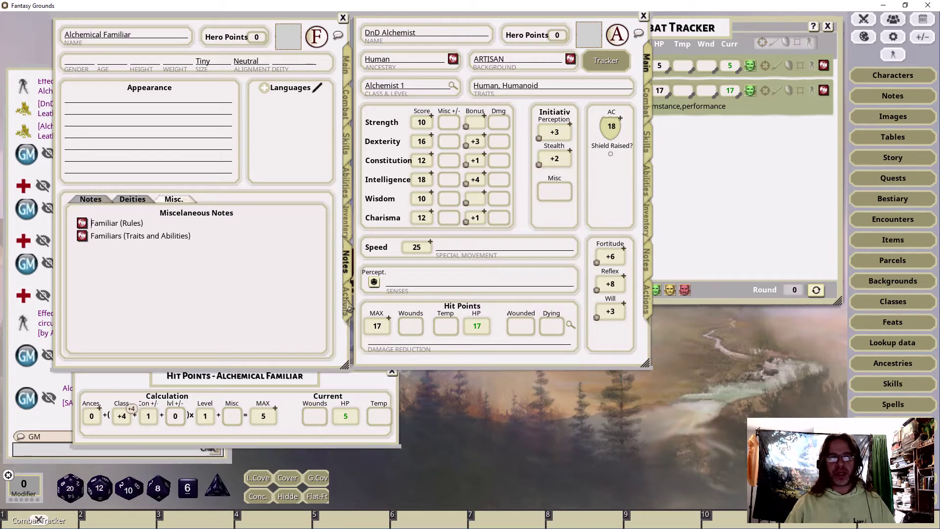
Close the alchemist's sheet and read the description of Familiar Abilities among the familiar's actions.
{"action": "left_click", "coordinate": [348, 307]}
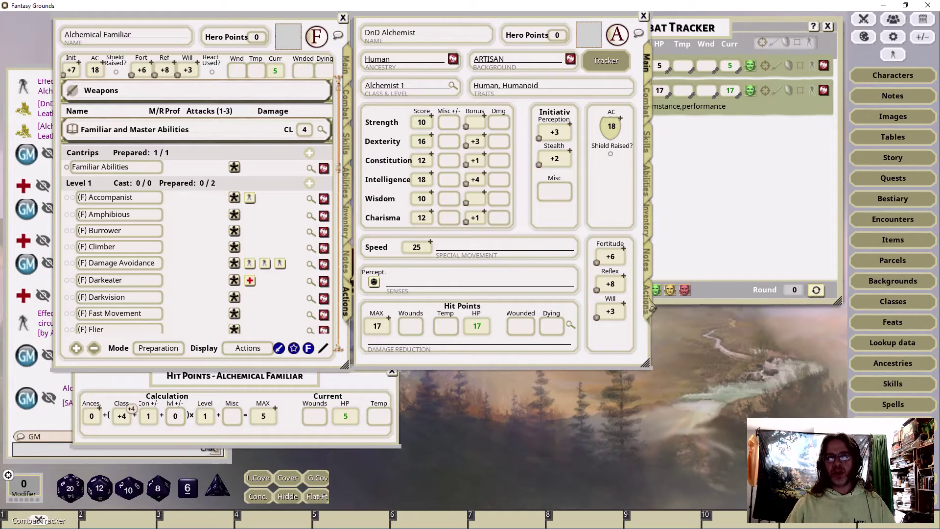
{"action": "left_click", "coordinate": [643, 16]}
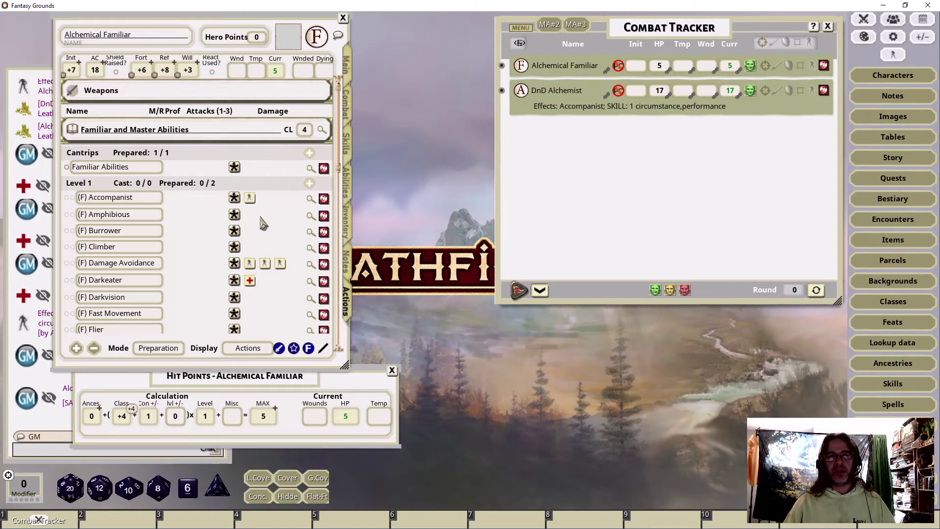
{"action": "left_click", "coordinate": [324, 169]}
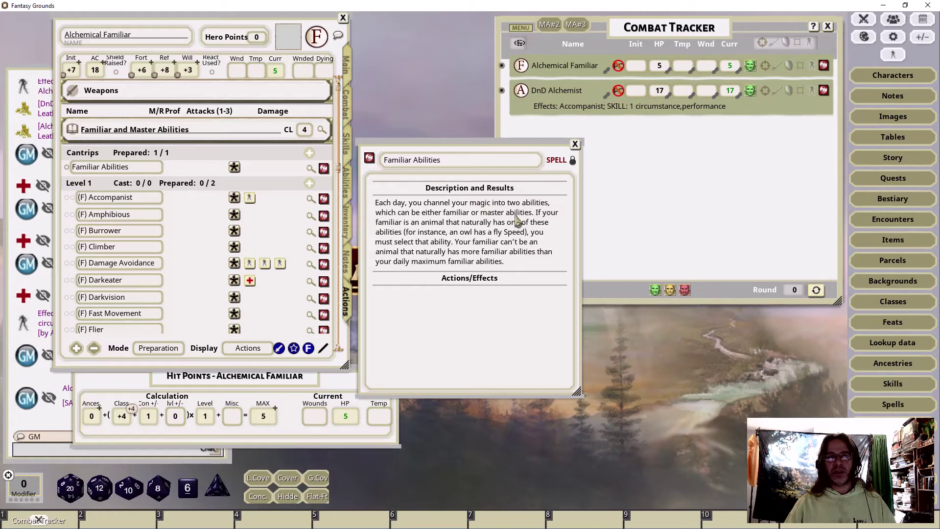
{"action": "left_click", "coordinate": [577, 145]}
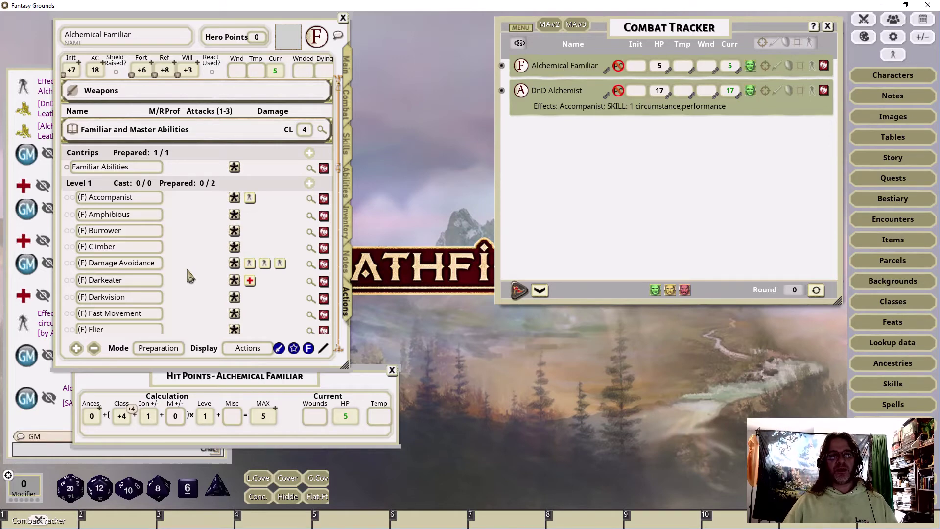
Review the familiar and master abilities listed at level 1 and read the description of Flier.
{"action": "scroll", "coordinate": [190, 276], "scroll_direction": "down", "scroll_amount": 10}
{"action": "scroll", "coordinate": [190, 275], "scroll_direction": "down", "scroll_amount": 10}
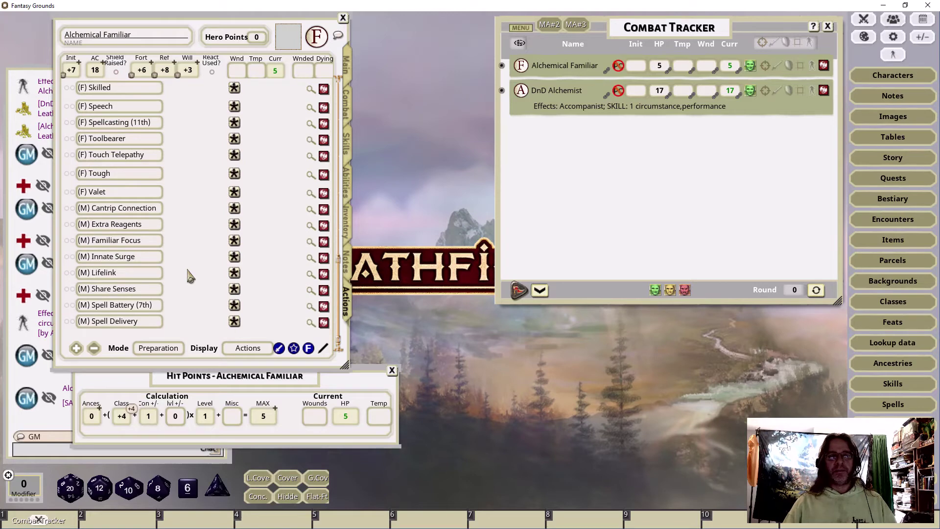
{"action": "scroll", "coordinate": [190, 275], "scroll_direction": "up", "scroll_amount": 10}
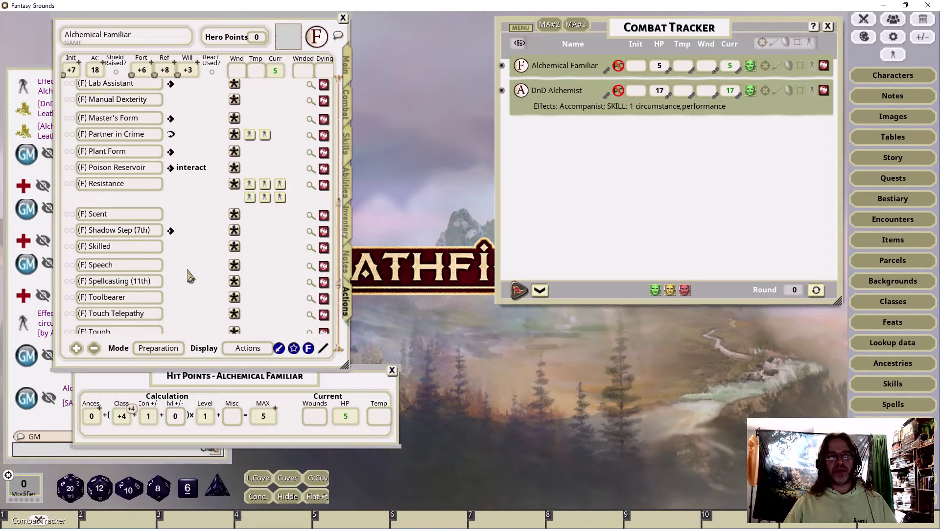
{"action": "scroll", "coordinate": [190, 275], "scroll_direction": "up", "scroll_amount": 3}
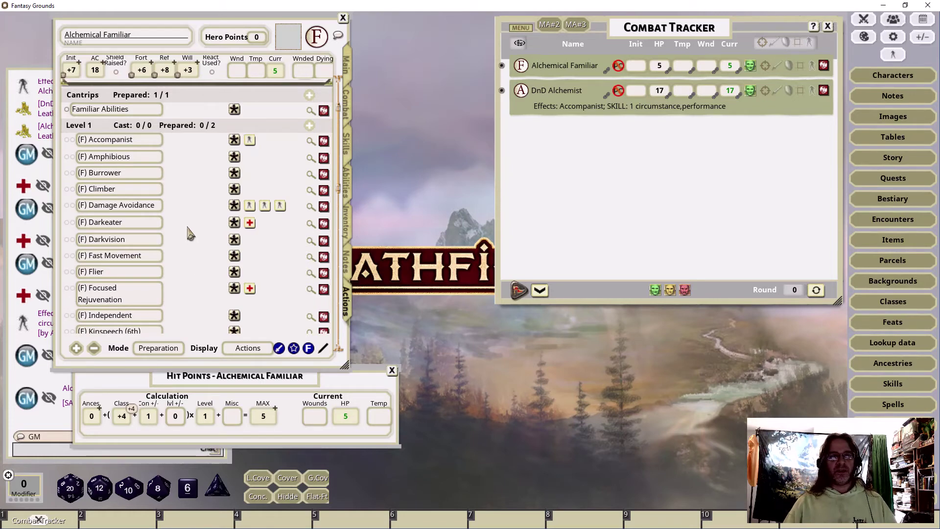
{"action": "scroll", "coordinate": [190, 233], "scroll_direction": "down", "scroll_amount": 2}
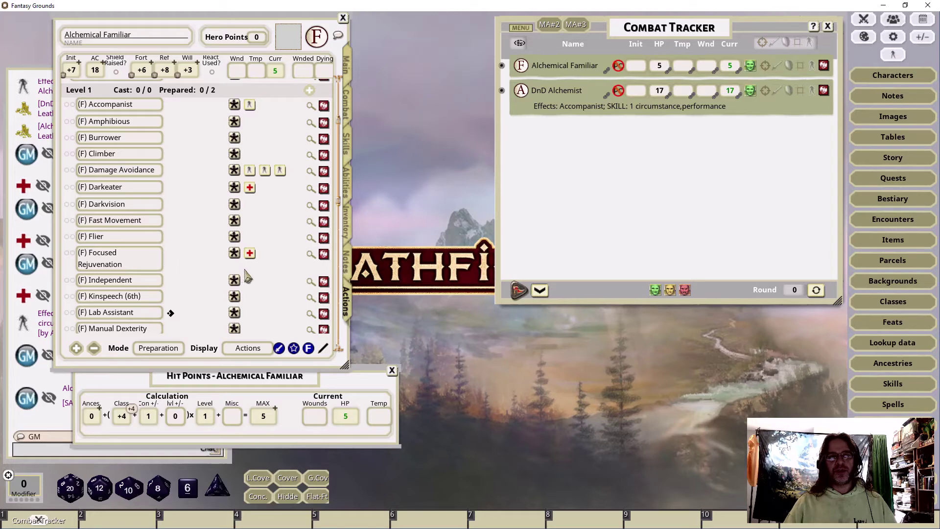
{"action": "left_click", "coordinate": [324, 238]}
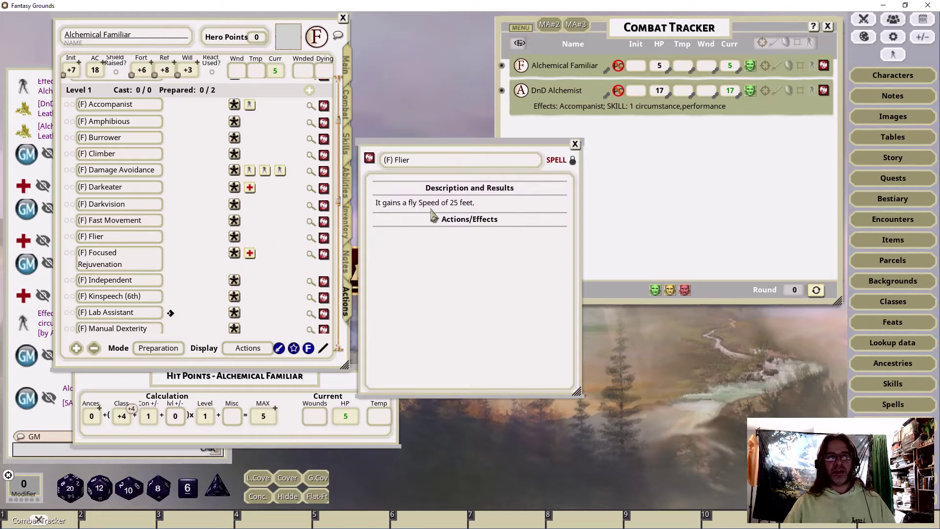
{"action": "left_click", "coordinate": [576, 145]}
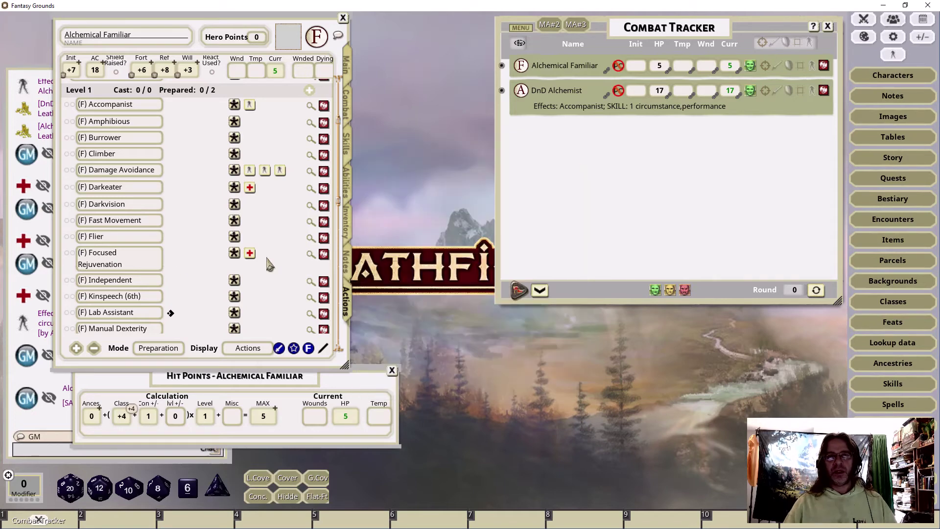
Prepare the (M) Extra Reagents master ability once in the familiar's level 1 abilities.
{"action": "scroll", "coordinate": [188, 222], "scroll_direction": "up", "scroll_amount": 3}
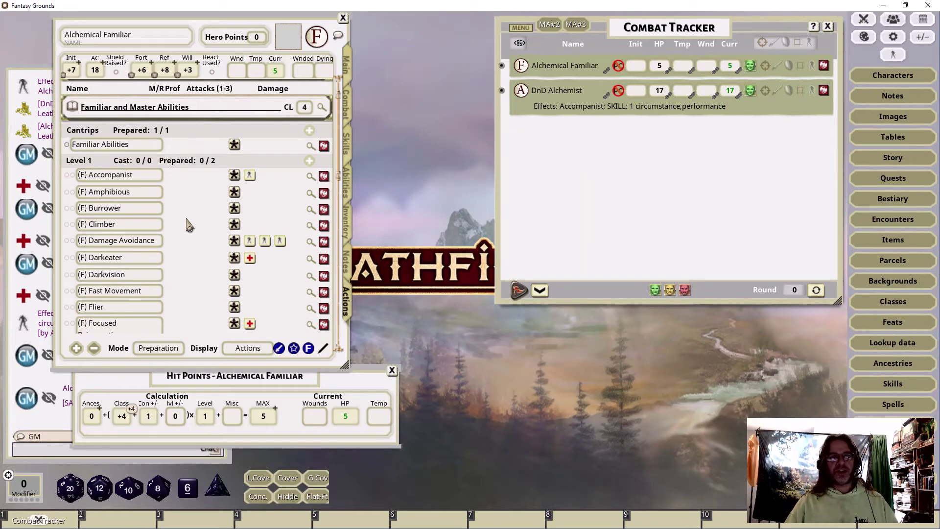
{"action": "scroll", "coordinate": [193, 230], "scroll_direction": "down", "scroll_amount": 7}
{"action": "scroll", "coordinate": [198, 254], "scroll_direction": "down", "scroll_amount": 4}
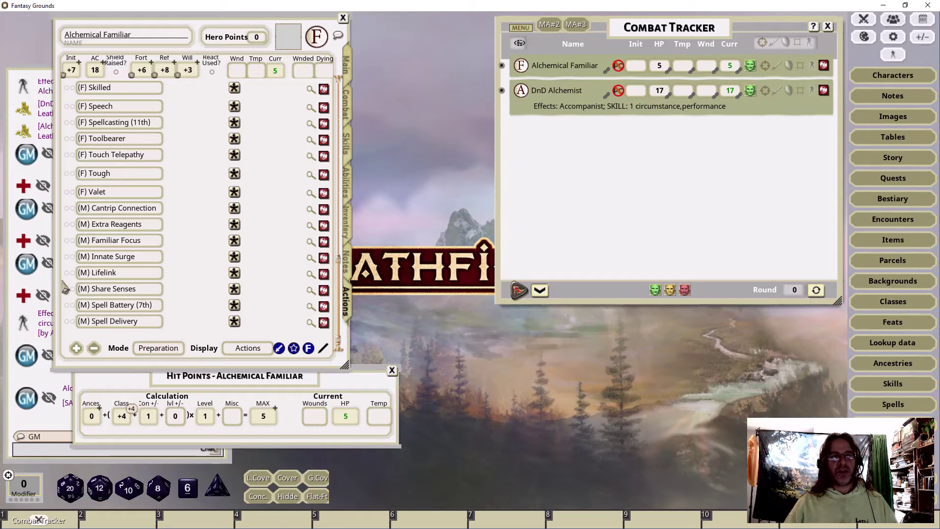
{"action": "scroll", "coordinate": [205, 235], "scroll_direction": "up", "scroll_amount": 3}
{"action": "scroll", "coordinate": [201, 231], "scroll_direction": "up", "scroll_amount": 2}
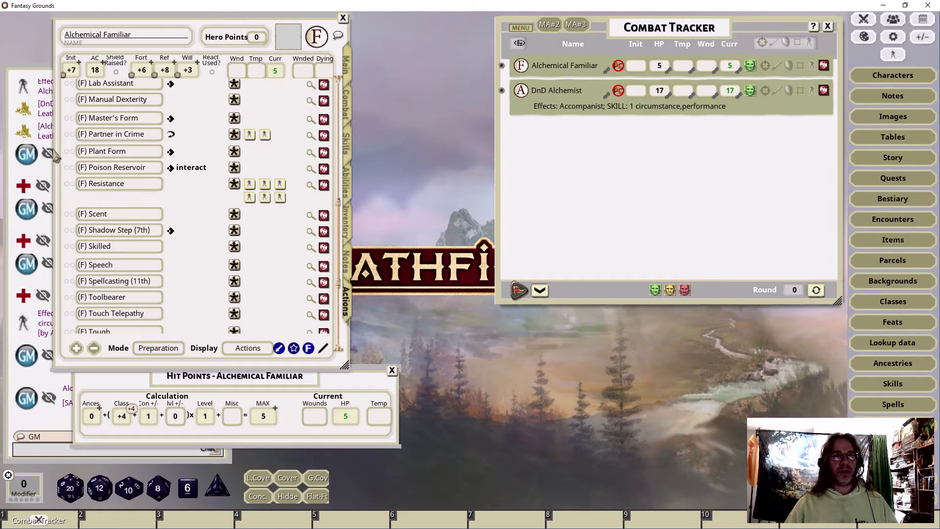
{"action": "scroll", "coordinate": [69, 114], "scroll_direction": "up", "scroll_amount": 5}
{"action": "scroll", "coordinate": [69, 113], "scroll_direction": "up", "scroll_amount": 4}
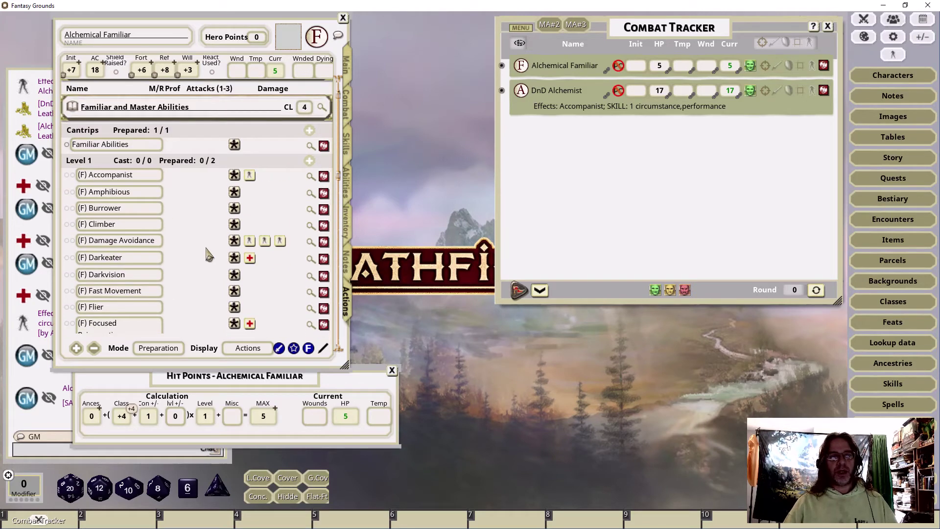
{"action": "scroll", "coordinate": [199, 239], "scroll_direction": "down", "scroll_amount": 5}
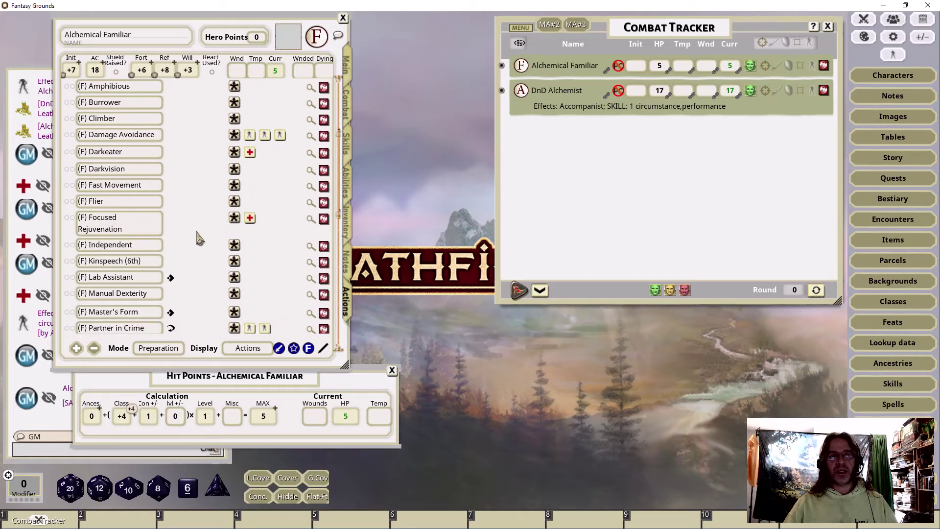
{"action": "scroll", "coordinate": [200, 239], "scroll_direction": "down", "scroll_amount": 9}
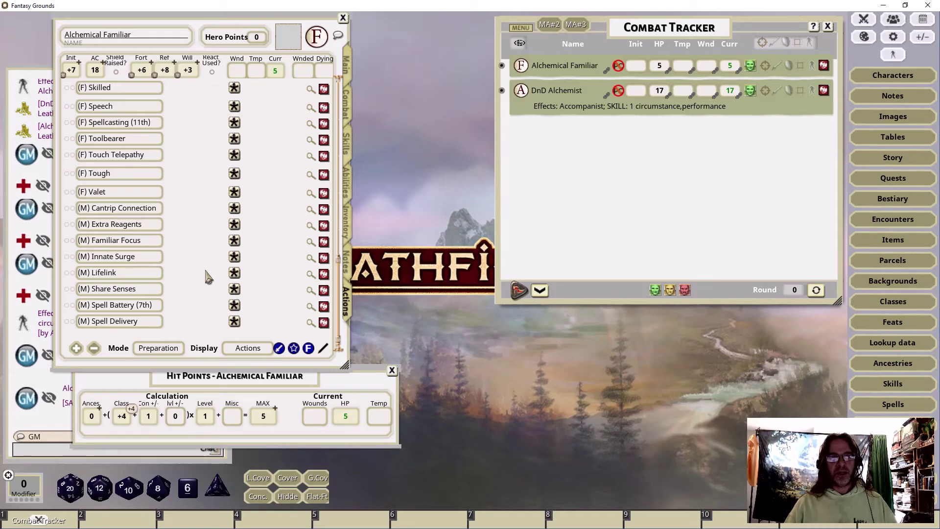
{"action": "left_click", "coordinate": [67, 224]}
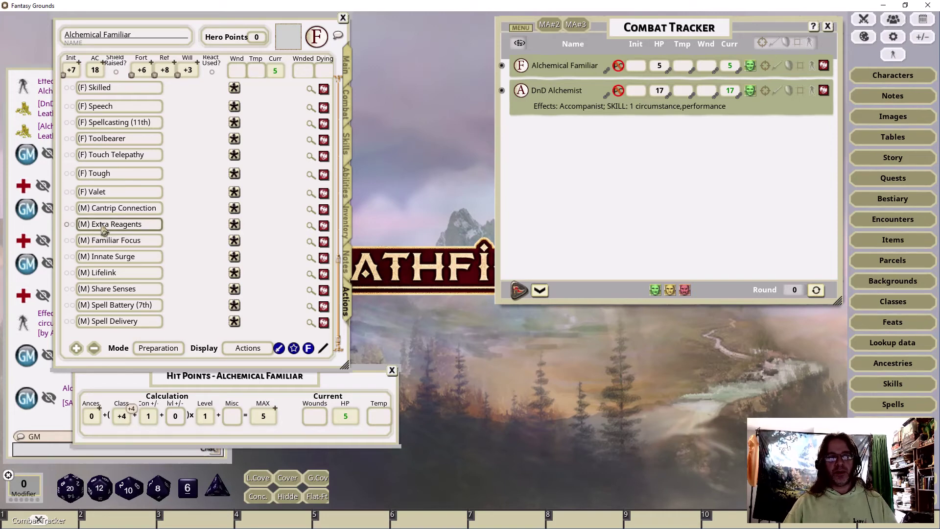
Prepare the (F) Flier familiar ability once and show the prepared abilities in Combat mode.
{"action": "scroll", "coordinate": [190, 248], "scroll_direction": "up", "scroll_amount": 2}
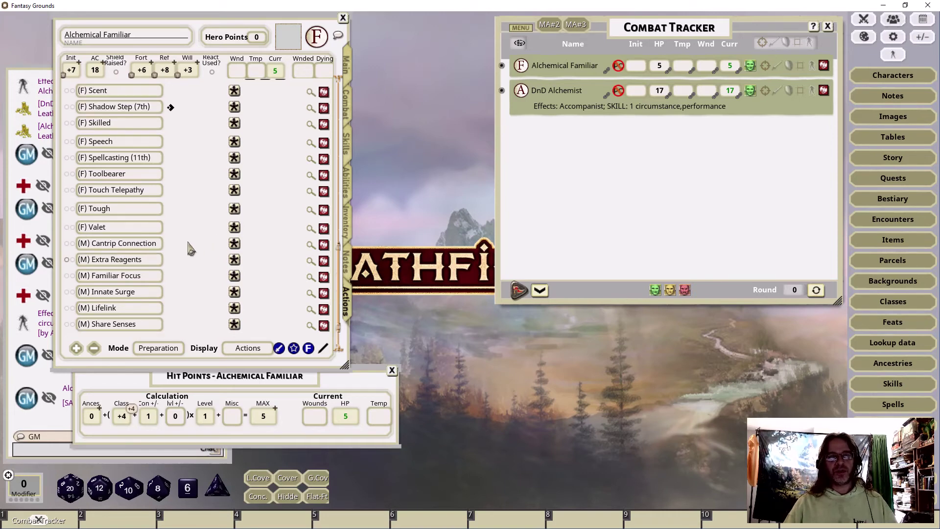
{"action": "scroll", "coordinate": [190, 247], "scroll_direction": "up", "scroll_amount": 2}
{"action": "scroll", "coordinate": [190, 252], "scroll_direction": "down", "scroll_amount": 3}
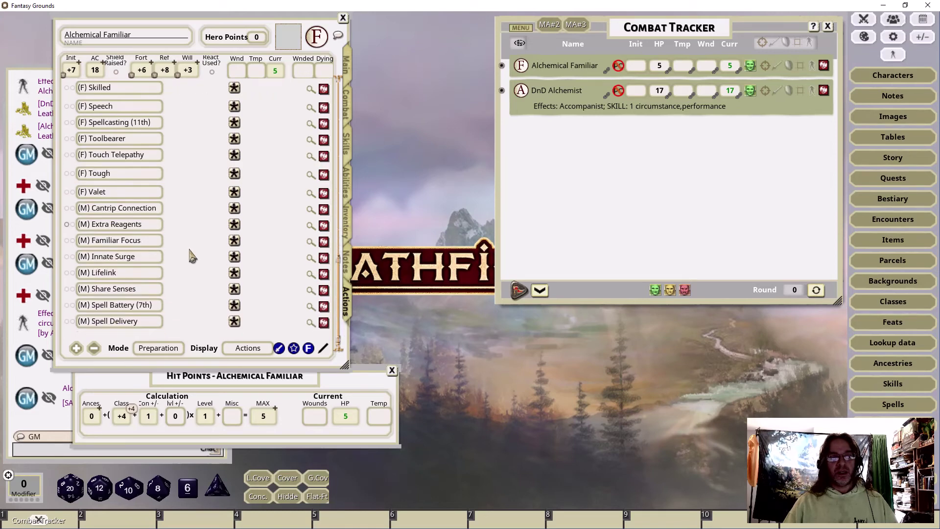
{"action": "scroll", "coordinate": [178, 239], "scroll_direction": "up", "scroll_amount": 5}
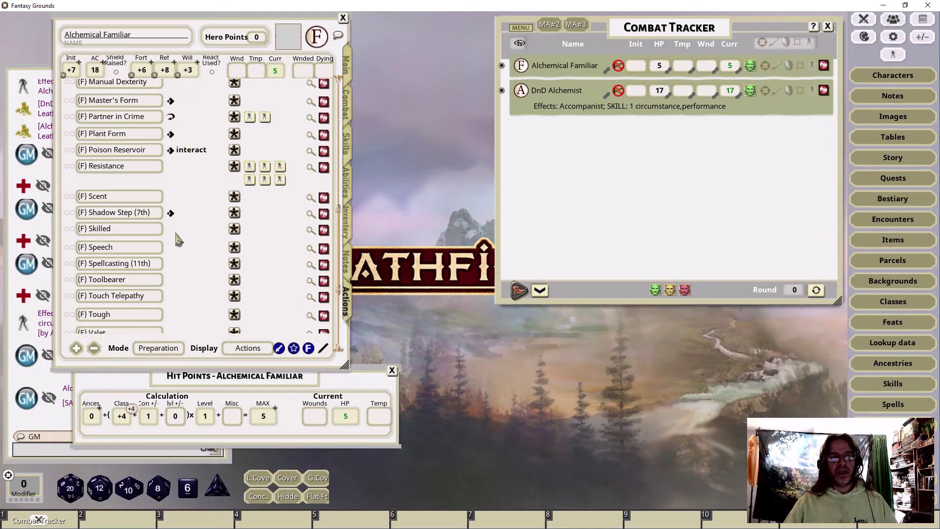
{"action": "scroll", "coordinate": [179, 239], "scroll_direction": "up", "scroll_amount": 6}
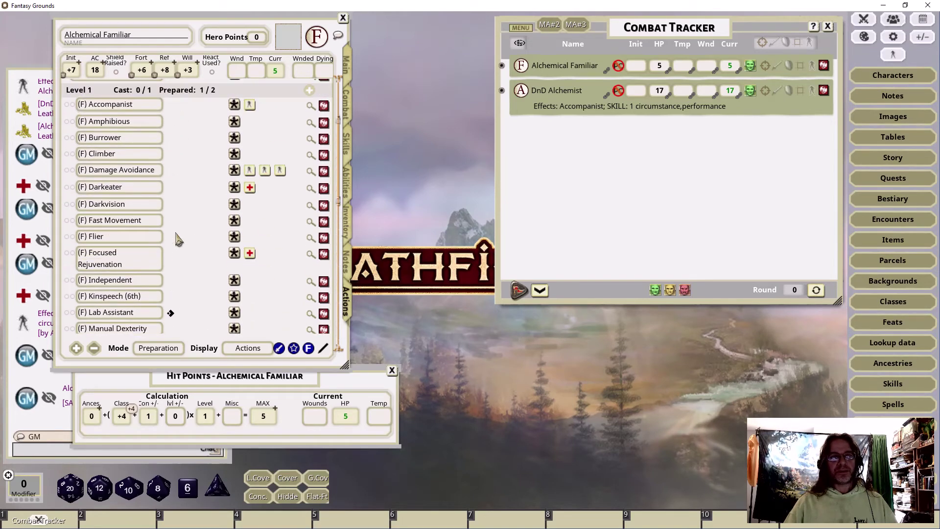
{"action": "scroll", "coordinate": [205, 211], "scroll_direction": "down", "scroll_amount": 3}
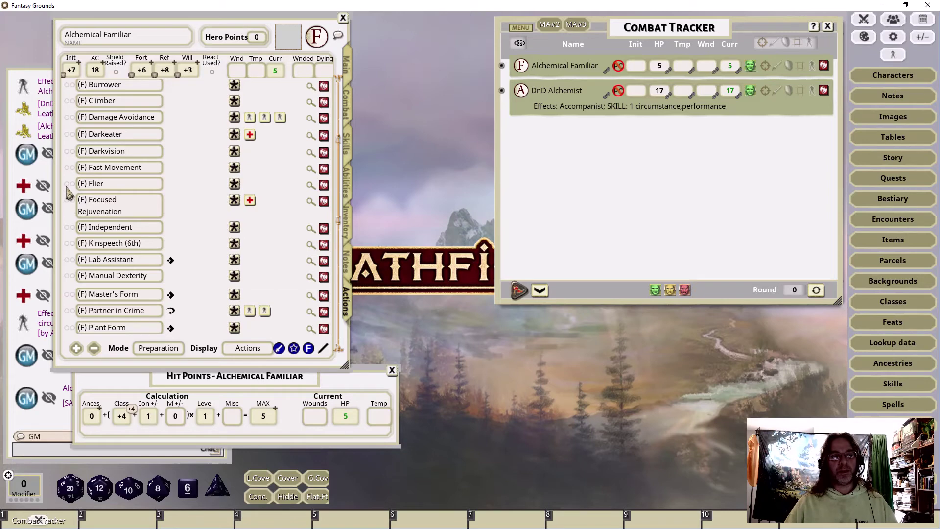
{"action": "left_click", "coordinate": [158, 348]}
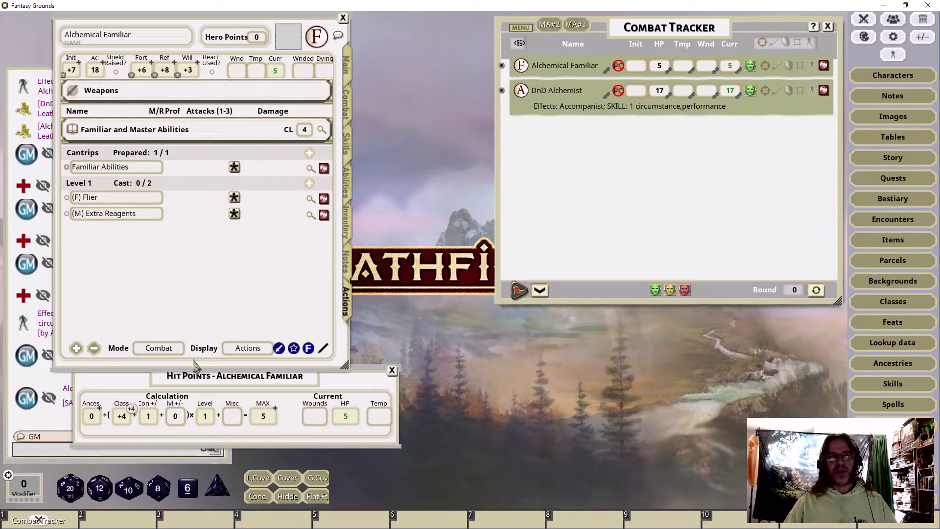
Read the descriptions of the prepared abilities (F) Flier and (M) Extra Reagents.
{"action": "left_click", "coordinate": [325, 199]}
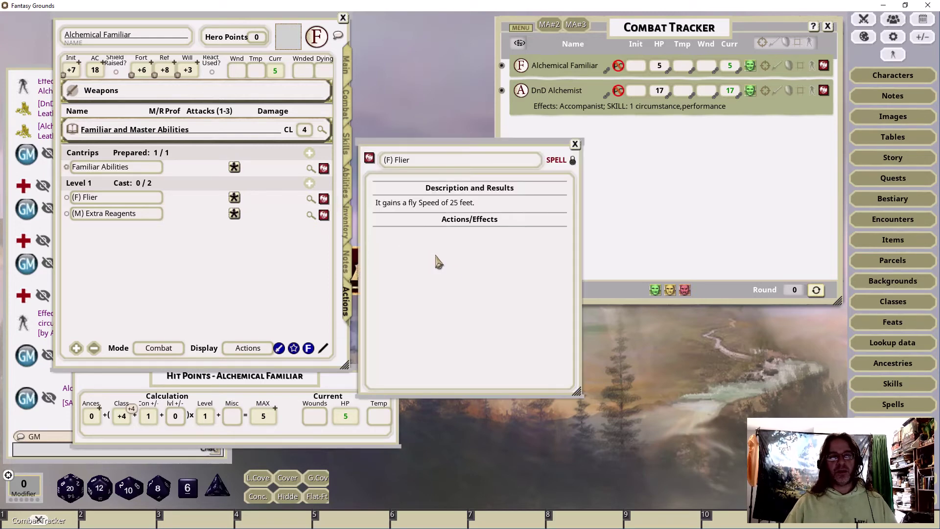
{"action": "left_click", "coordinate": [571, 144]}
{"action": "left_click", "coordinate": [324, 214]}
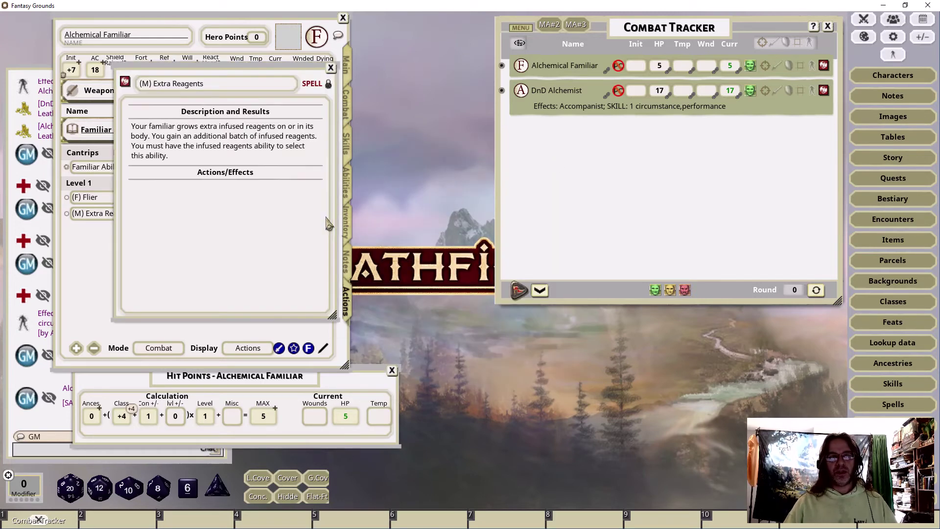
{"action": "left_click_drag", "start_coordinate": [259, 71], "coordinate": [486, 48]}
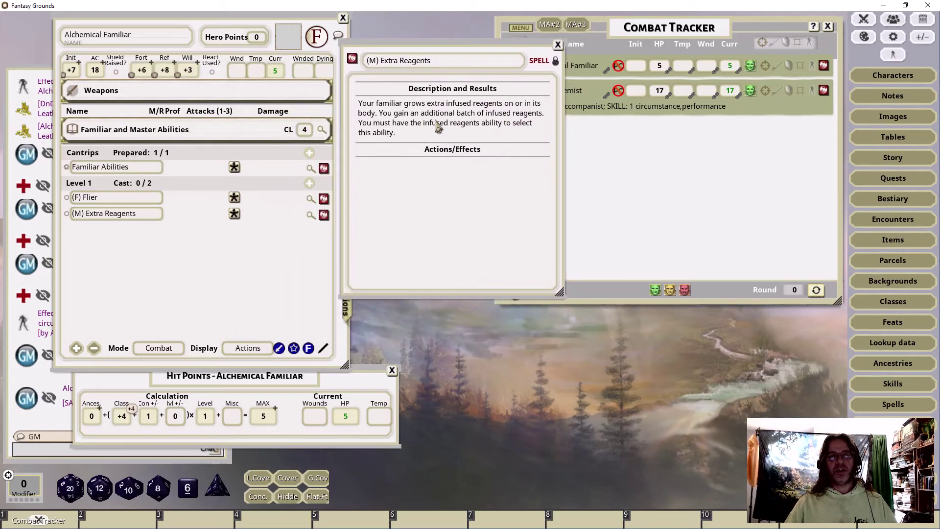
{"action": "left_click", "coordinate": [558, 44]}
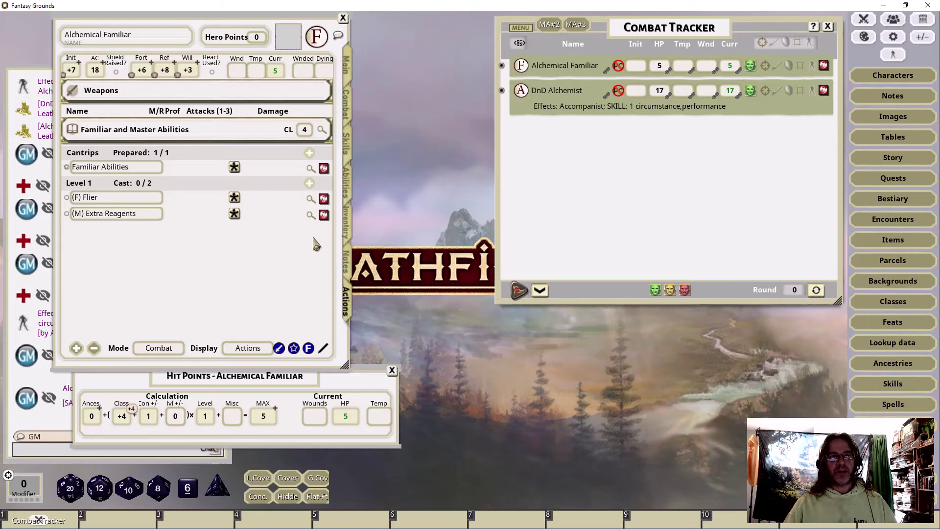
Return the familiar's actions to Preparation mode and remove the preparation of (F) Flier.
{"action": "left_click", "coordinate": [164, 348]}
{"action": "left_click", "coordinate": [164, 348]}
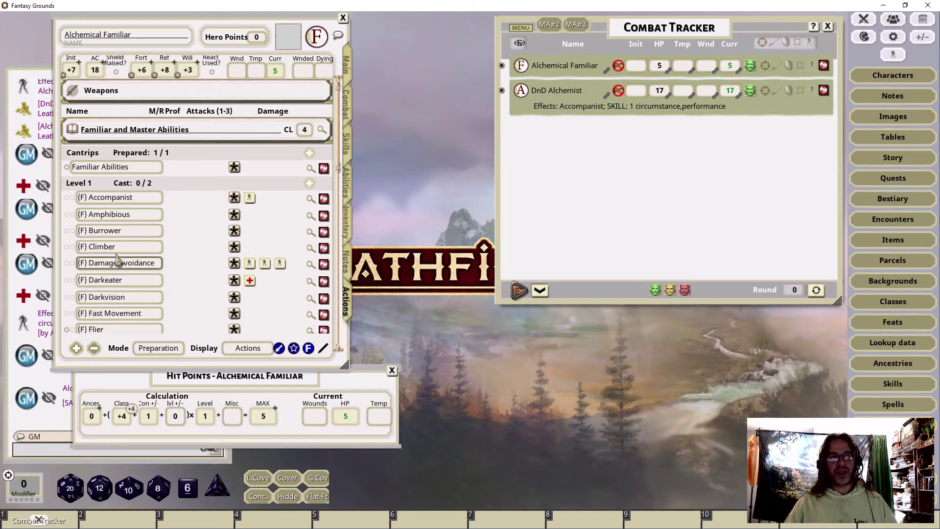
{"action": "scroll", "coordinate": [130, 242], "scroll_direction": "down", "scroll_amount": 4}
{"action": "left_click", "coordinate": [68, 241]}
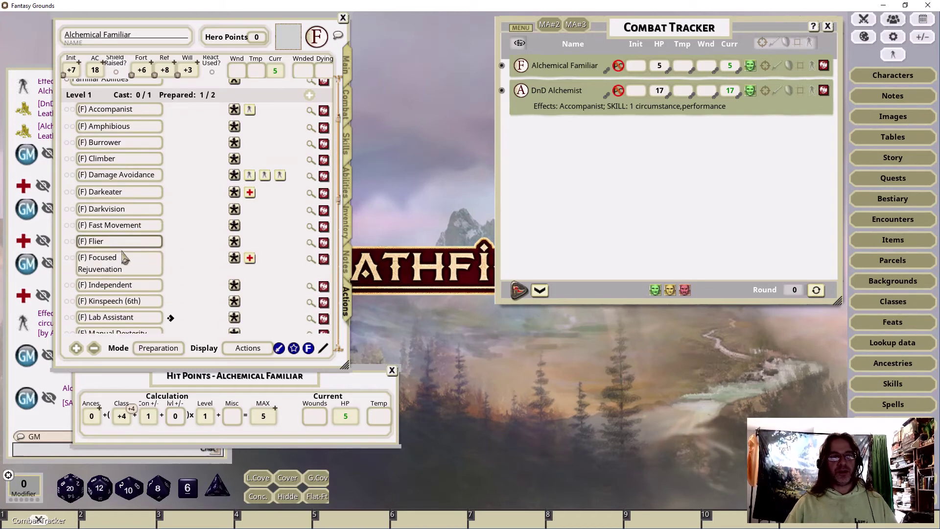
Read the description of the (F) Plant Form ability in the familiar's level 1 list.
{"action": "scroll", "coordinate": [207, 237], "scroll_direction": "down", "scroll_amount": 6}
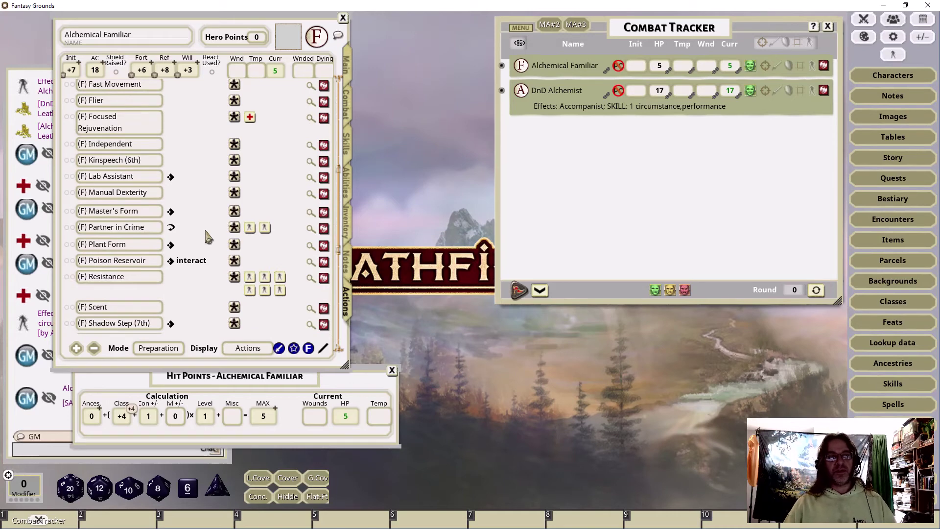
{"action": "scroll", "coordinate": [207, 237], "scroll_direction": "down", "scroll_amount": 2}
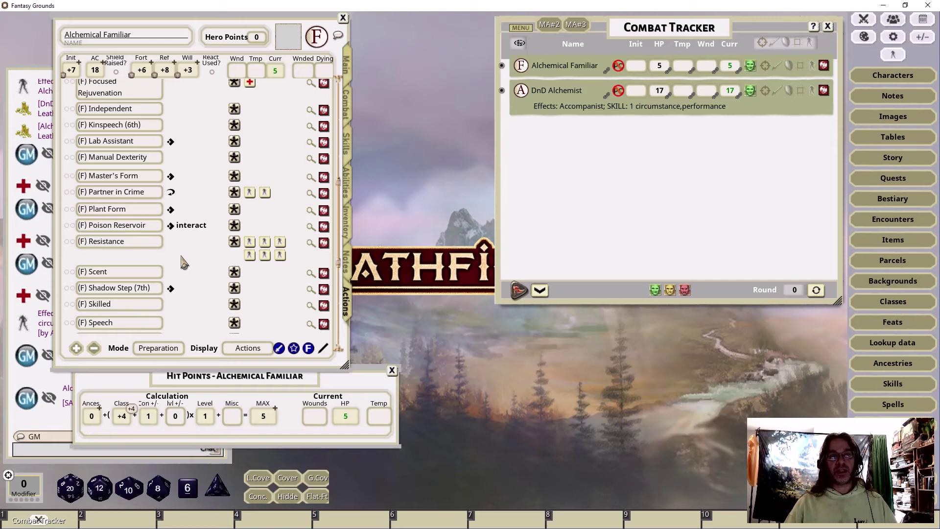
{"action": "left_click", "coordinate": [323, 211]}
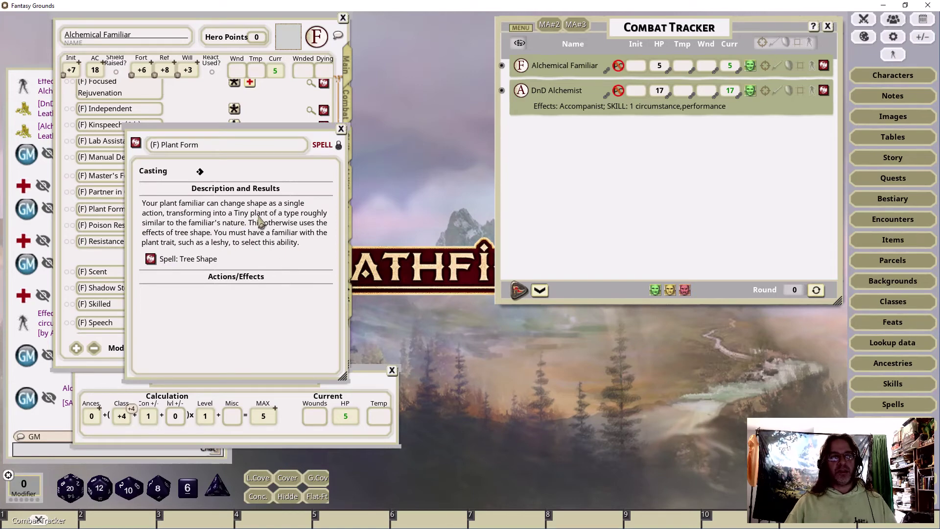
{"action": "left_click", "coordinate": [342, 131]}
Read the (F) Skilled description, prepare that ability once, and show the prepared abilities in Combat mode.
{"action": "scroll", "coordinate": [209, 304], "scroll_direction": "down", "scroll_amount": 3}
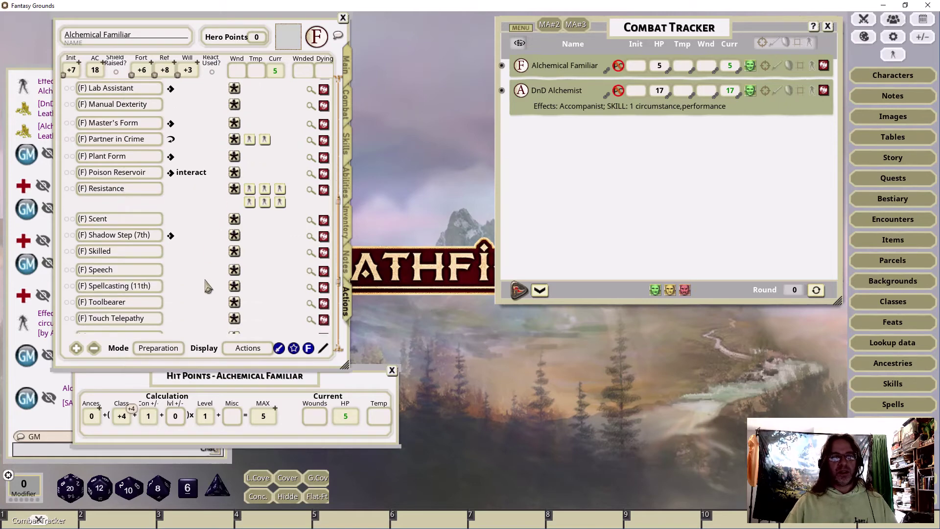
{"action": "scroll", "coordinate": [206, 286], "scroll_direction": "down", "scroll_amount": 2}
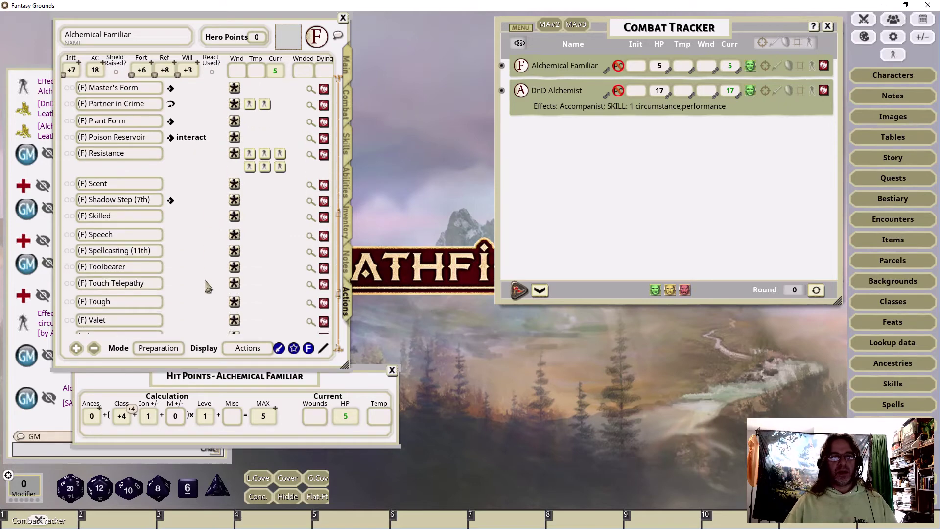
{"action": "left_click", "coordinate": [324, 218]}
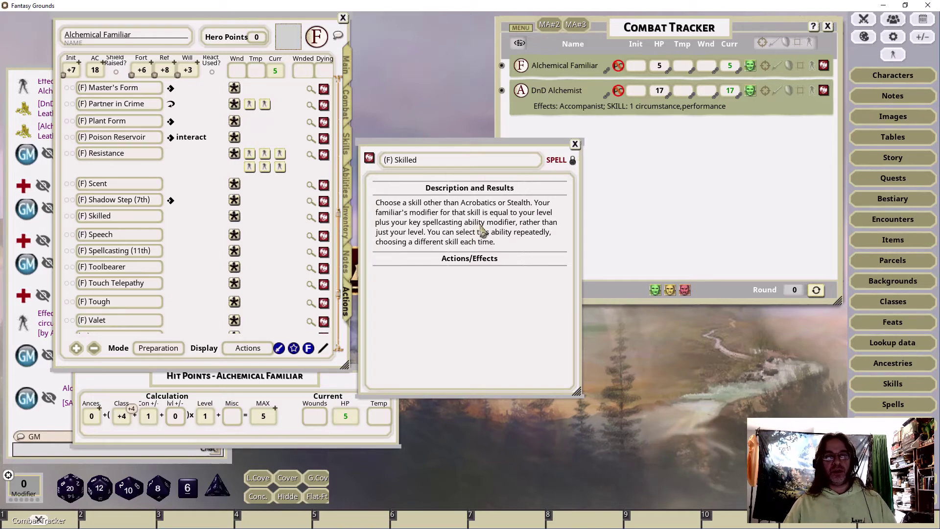
{"action": "left_click", "coordinate": [575, 145]}
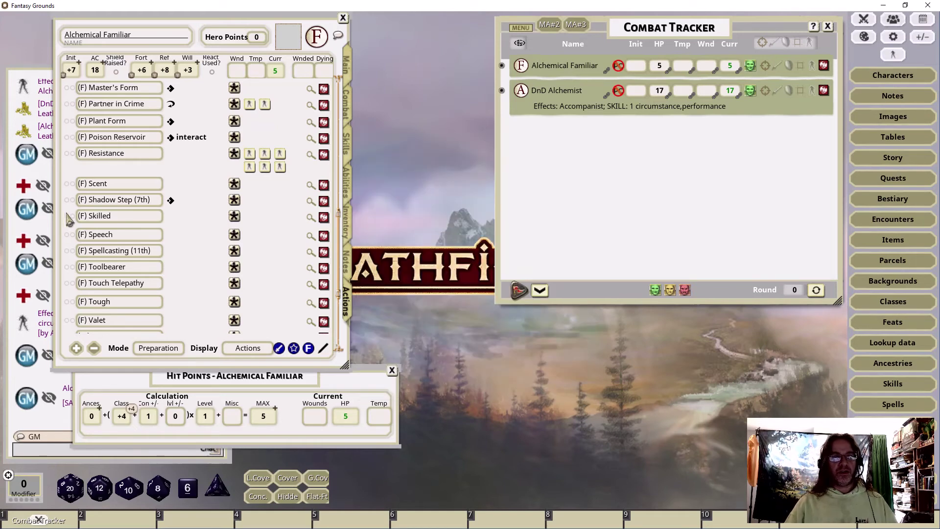
{"action": "left_click", "coordinate": [172, 349]}
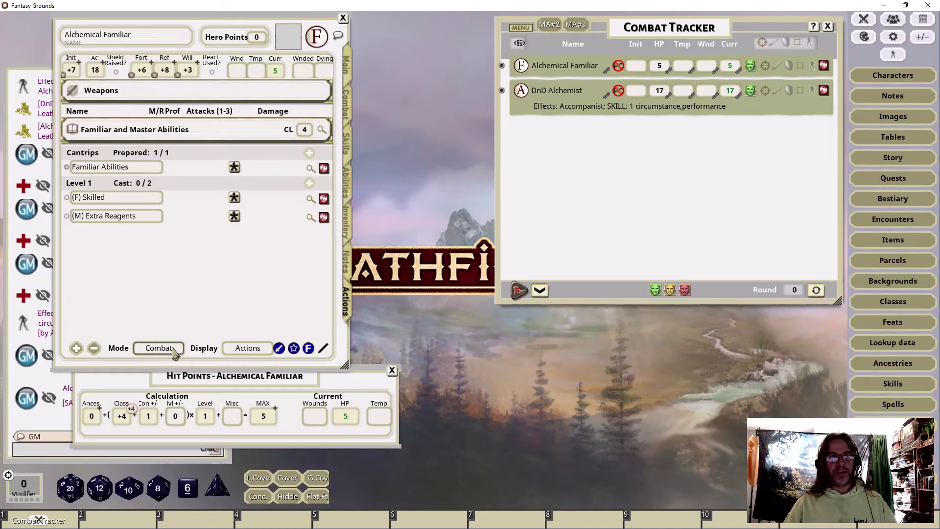
Base Intimidation on Int in the familiar's skills and set its proficiency back to untrained after trying it as trained.
{"action": "left_click", "coordinate": [346, 145]}
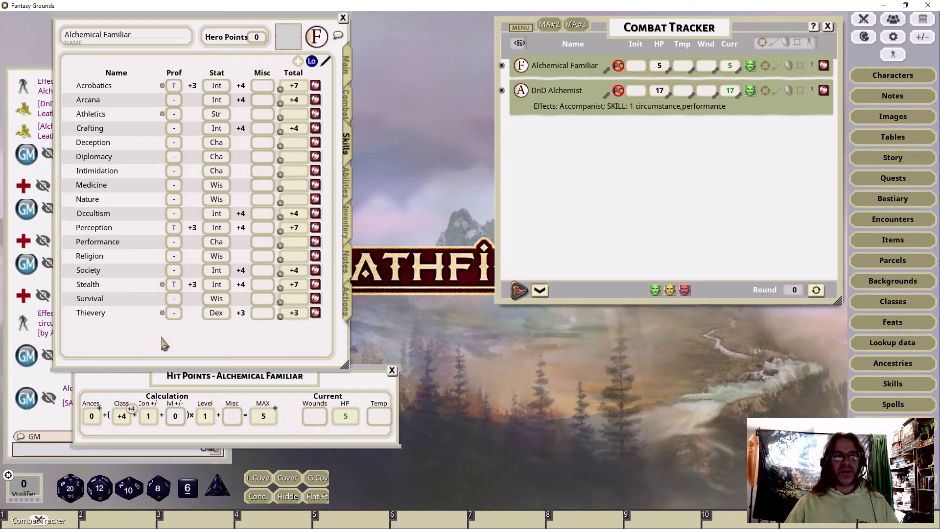
{"action": "left_click", "coordinate": [348, 299]}
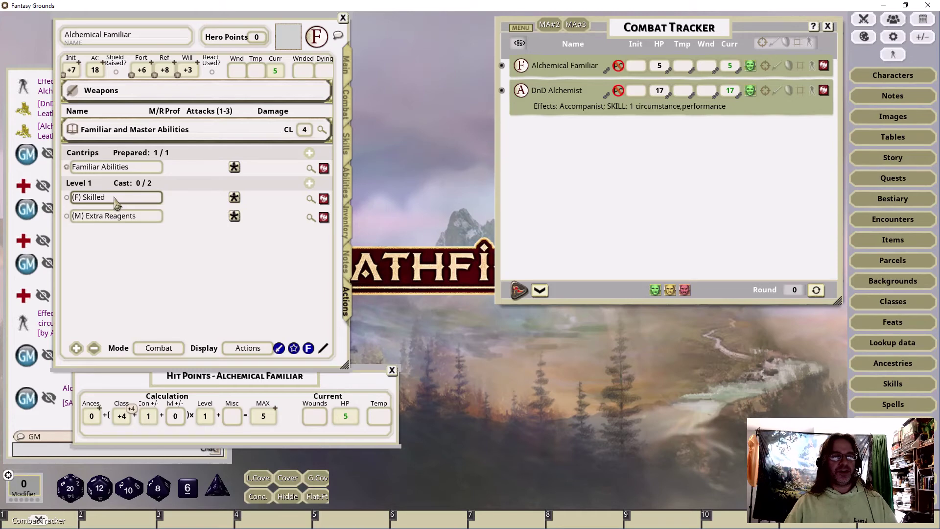
{"action": "left_click", "coordinate": [349, 191]}
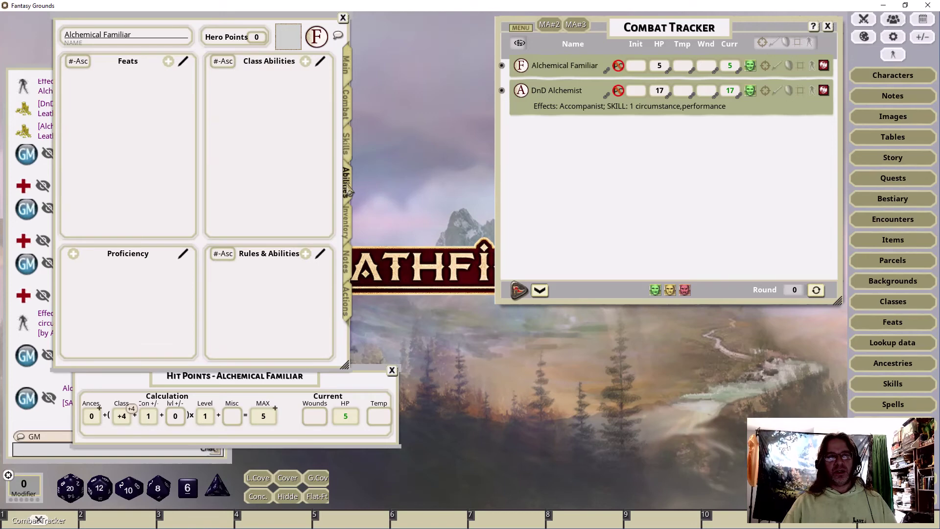
{"action": "left_click", "coordinate": [346, 143]}
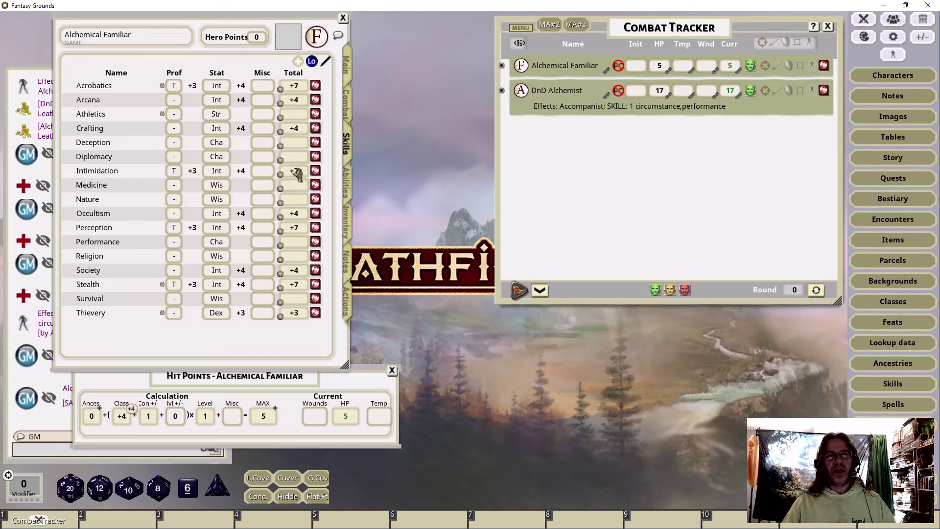
{"action": "left_click", "coordinate": [176, 175]}
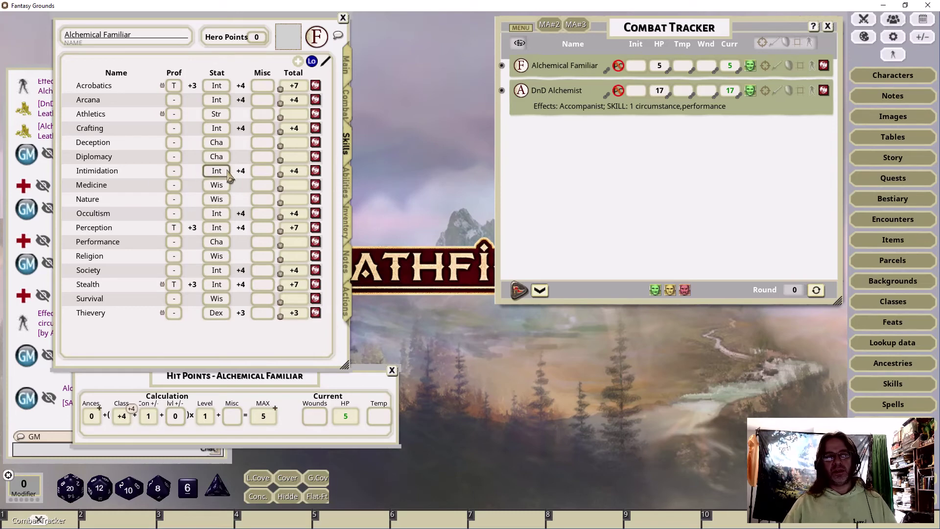
Return the familiar's actions to Preparation mode and remove the preparation of (F) Skilled.
{"action": "left_click", "coordinate": [347, 301]}
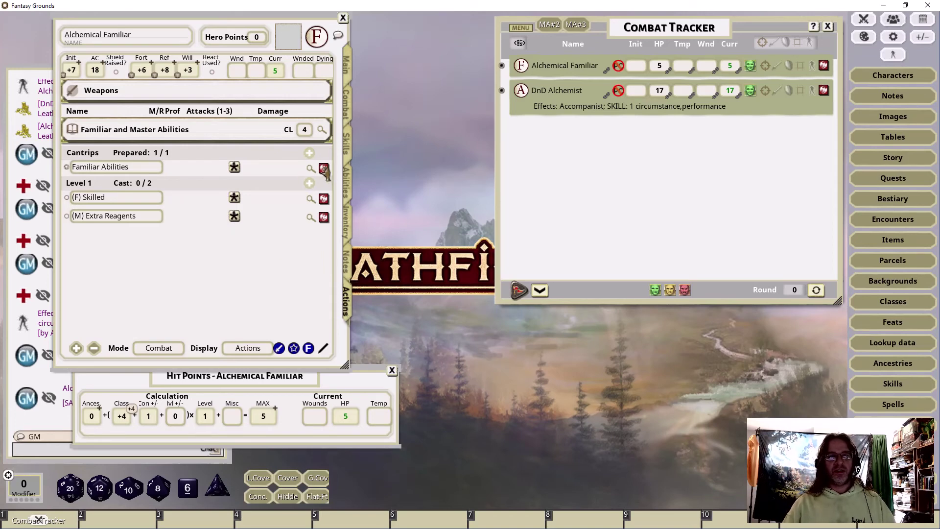
{"action": "left_click", "coordinate": [163, 359]}
{"action": "scroll", "coordinate": [125, 304], "scroll_direction": "down", "scroll_amount": 8}
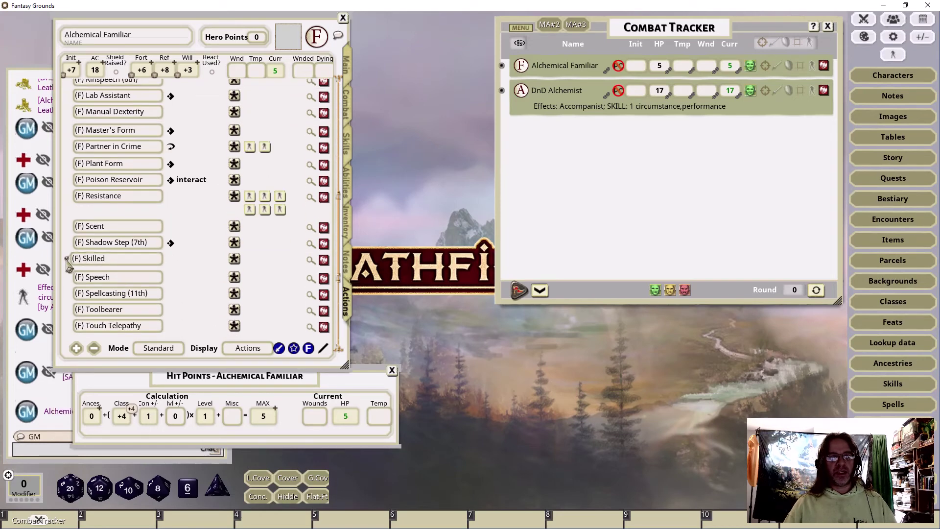
{"action": "left_click", "coordinate": [158, 347]}
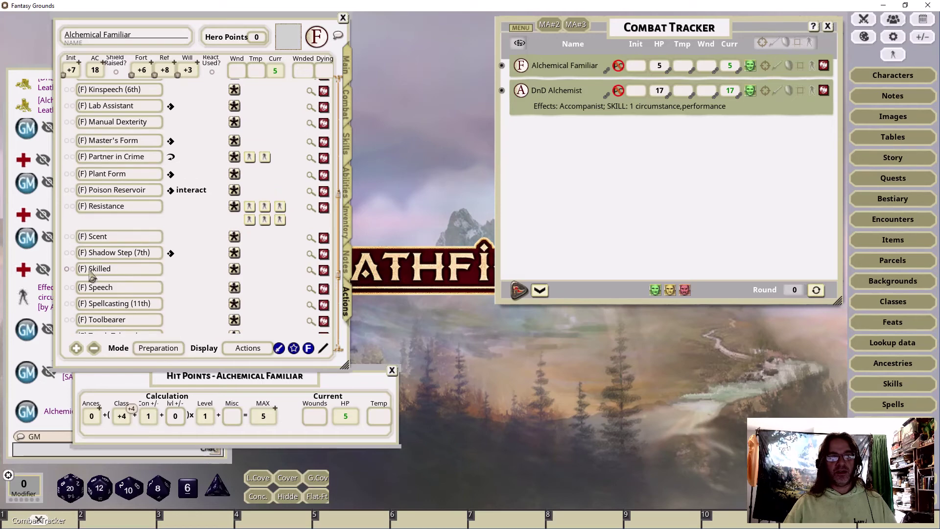
{"action": "scroll", "coordinate": [193, 272], "scroll_direction": "down", "scroll_amount": 3}
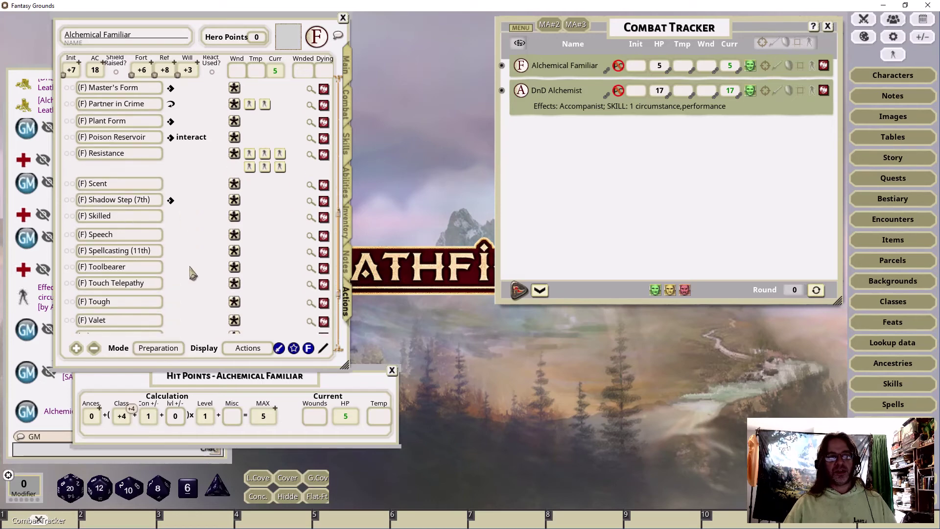
Look through the level 1 familiar and master abilities and read the description and effects of (F) Resistance.
{"action": "scroll", "coordinate": [192, 273], "scroll_direction": "down", "scroll_amount": 1}
{"action": "scroll", "coordinate": [192, 273], "scroll_direction": "down", "scroll_amount": 2}
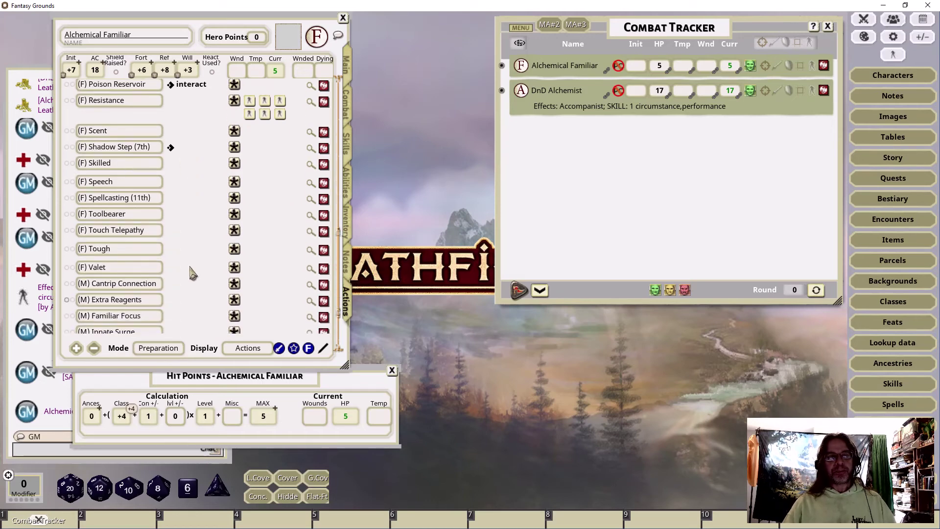
{"action": "scroll", "coordinate": [192, 272], "scroll_direction": "down", "scroll_amount": 3}
{"action": "scroll", "coordinate": [192, 273], "scroll_direction": "up", "scroll_amount": 2}
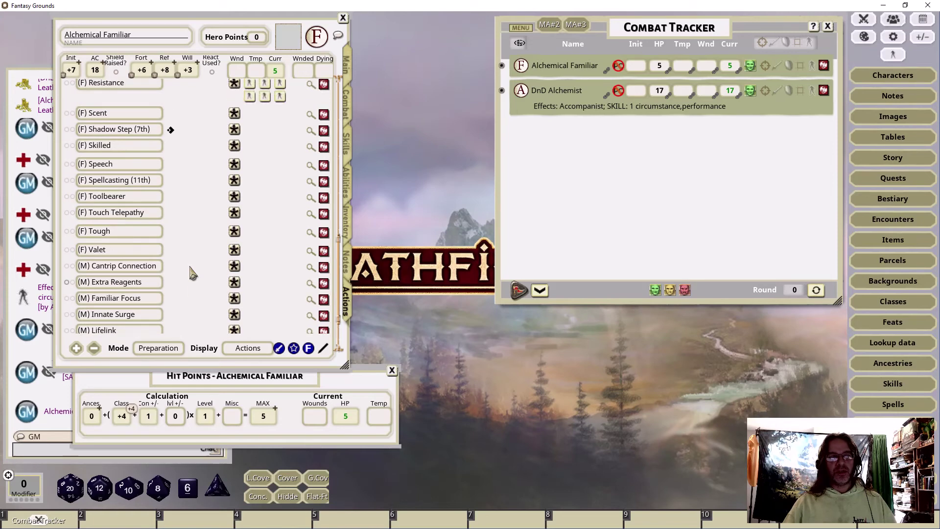
{"action": "scroll", "coordinate": [192, 273], "scroll_direction": "up", "scroll_amount": 4}
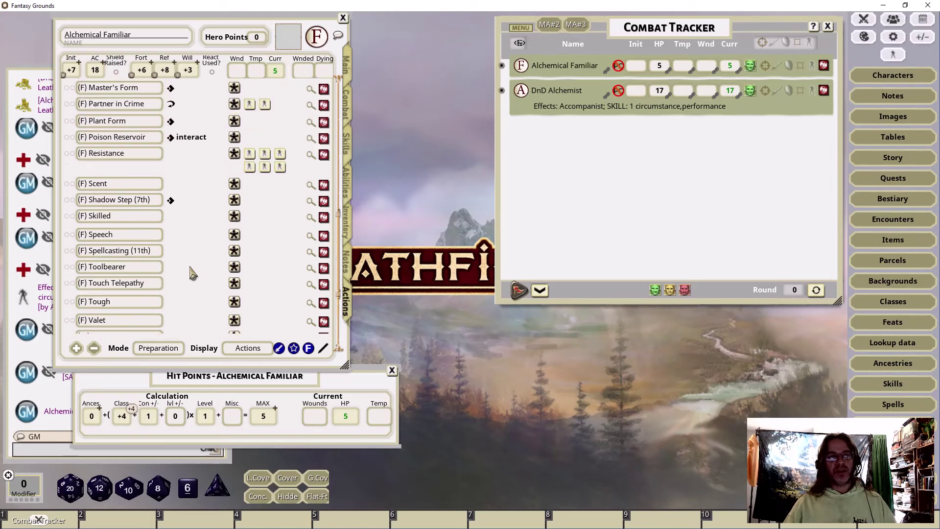
{"action": "scroll", "coordinate": [192, 273], "scroll_direction": "up", "scroll_amount": 5}
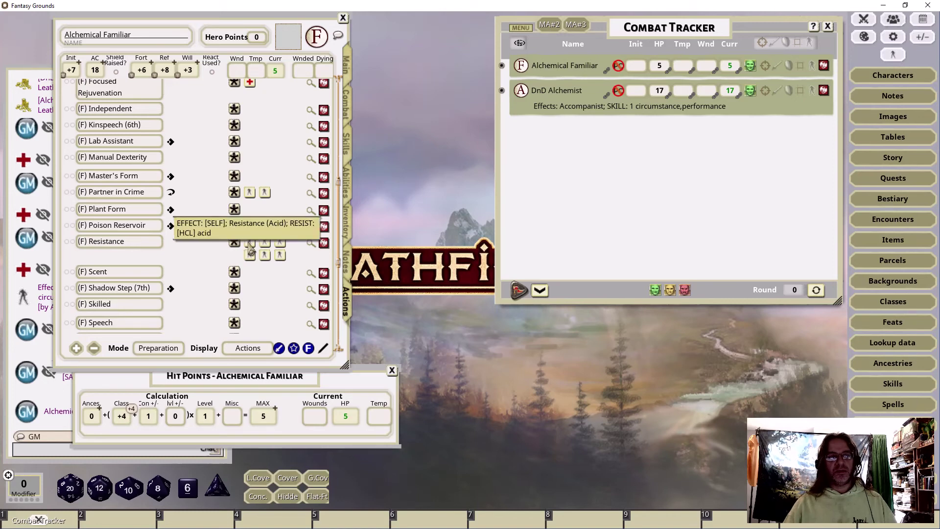
{"action": "left_click", "coordinate": [323, 243]}
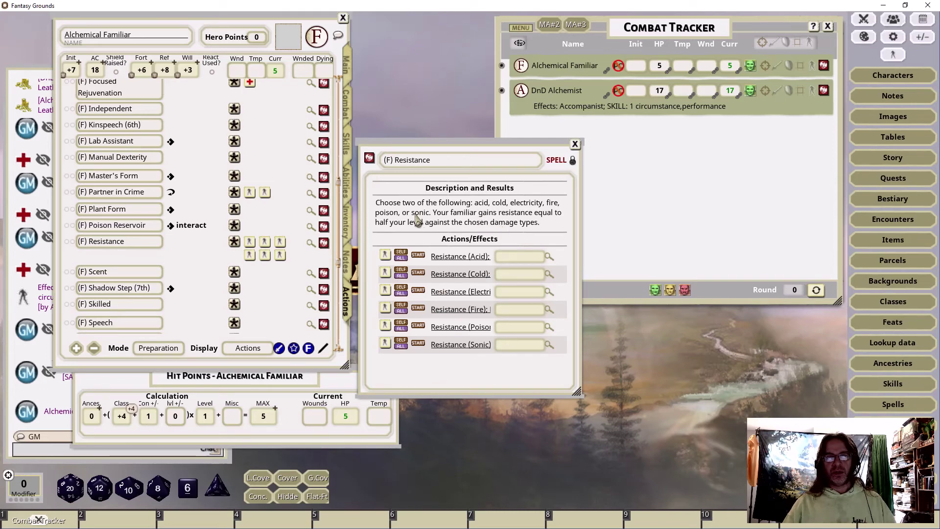
{"action": "left_click", "coordinate": [576, 144]}
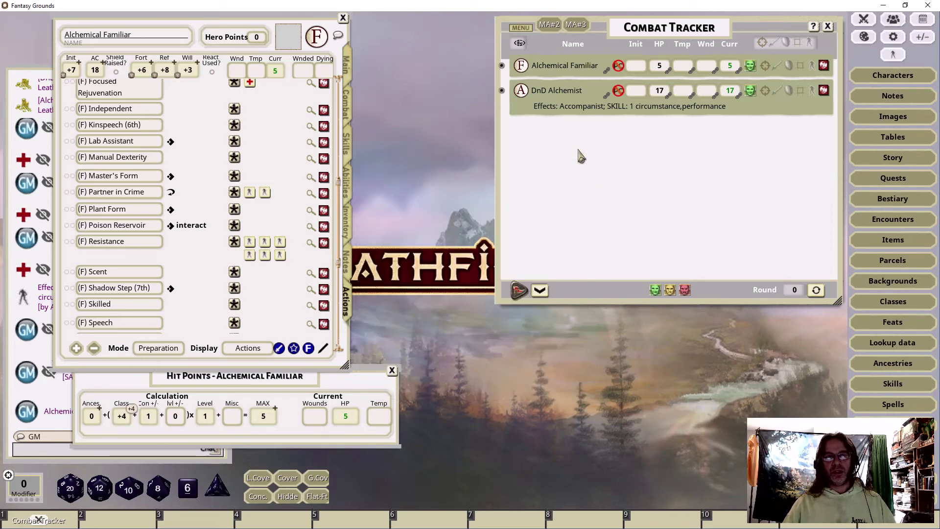
Prepare the master abilities (M) Extra Reagents and (M) Lifelink once each for the familiar.
{"action": "scroll", "coordinate": [162, 242], "scroll_direction": "up", "scroll_amount": 2}
{"action": "scroll", "coordinate": [162, 242], "scroll_direction": "down", "scroll_amount": 10}
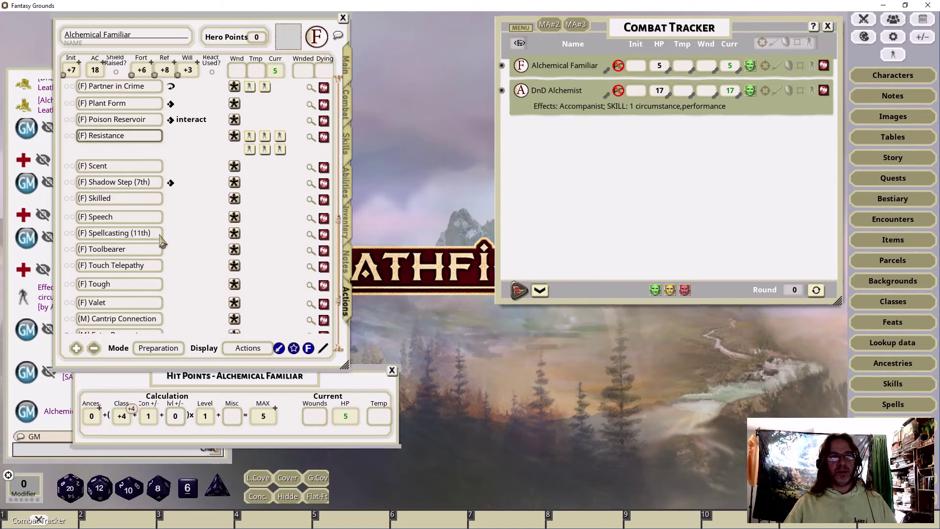
{"action": "scroll", "coordinate": [162, 247], "scroll_direction": "down", "scroll_amount": 2}
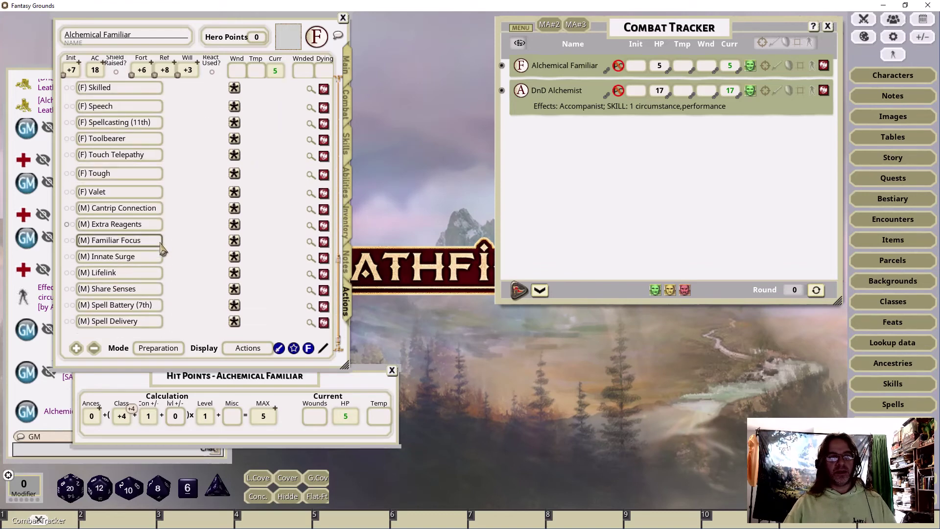
{"action": "scroll", "coordinate": [162, 249], "scroll_direction": "up", "scroll_amount": 1}
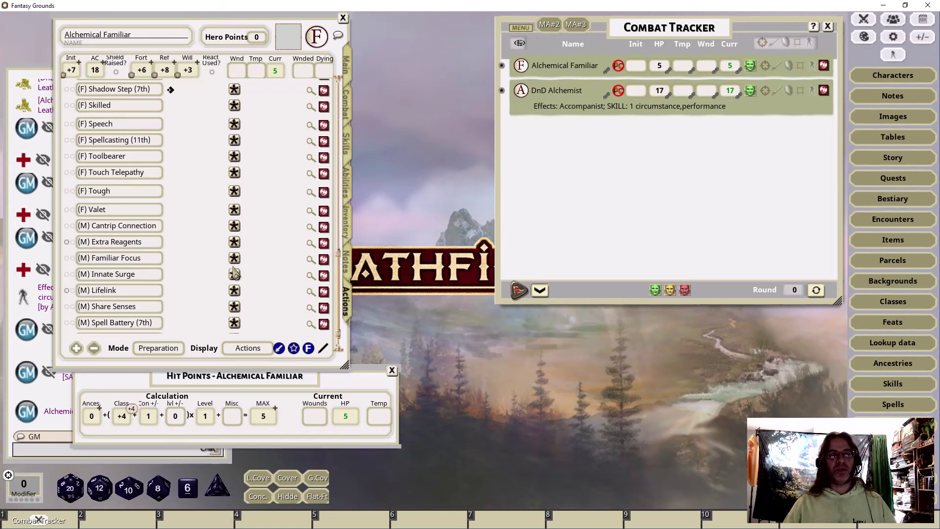
Show only the prepared abilities in Combat mode and read the (M) Lifelink description.
{"action": "left_click", "coordinate": [158, 349]}
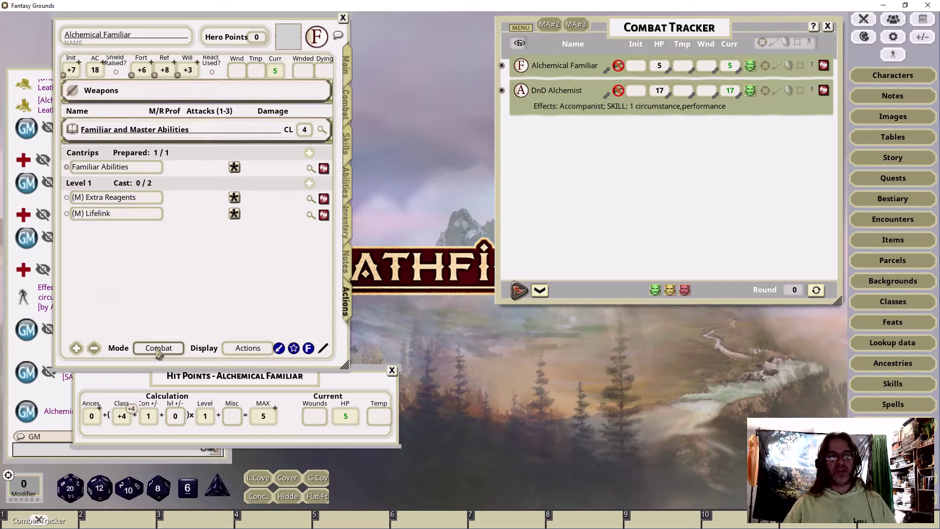
{"action": "left_click", "coordinate": [324, 216]}
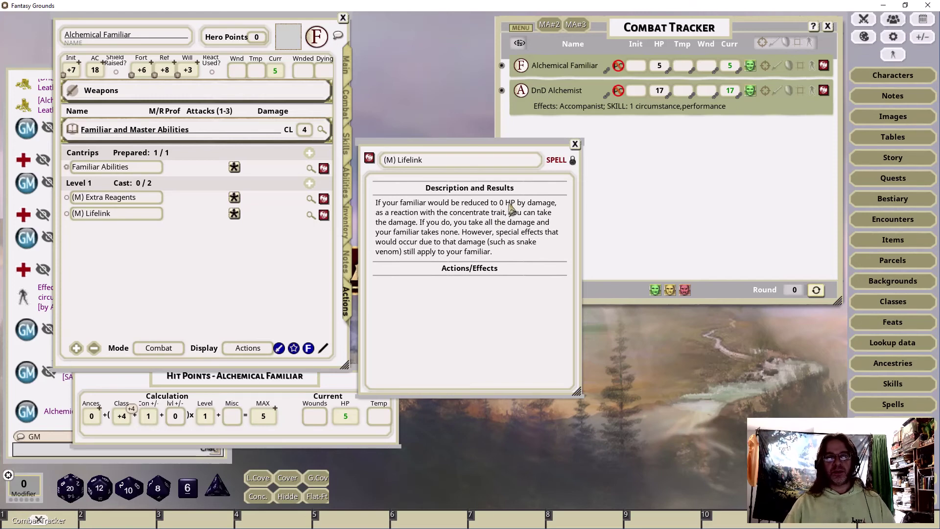
{"action": "left_click", "coordinate": [576, 145]}
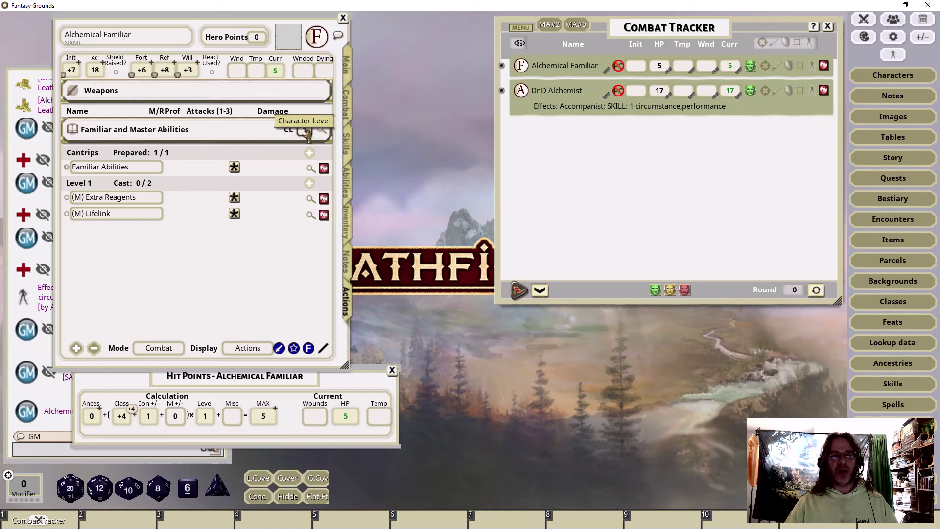
Check the familiar's class and level, and set the character level of Familiar and Master Abilities to 1.
{"action": "left_click", "coordinate": [347, 64]}
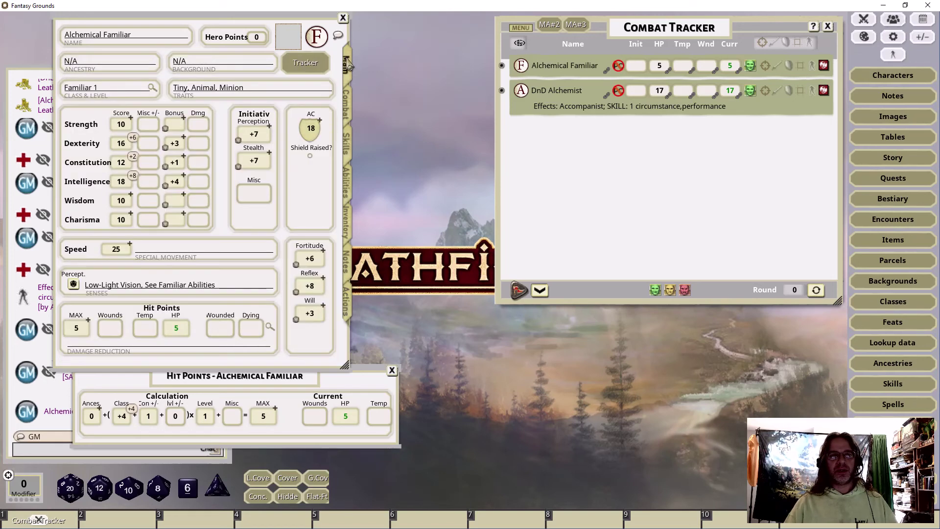
{"action": "left_click", "coordinate": [348, 300]}
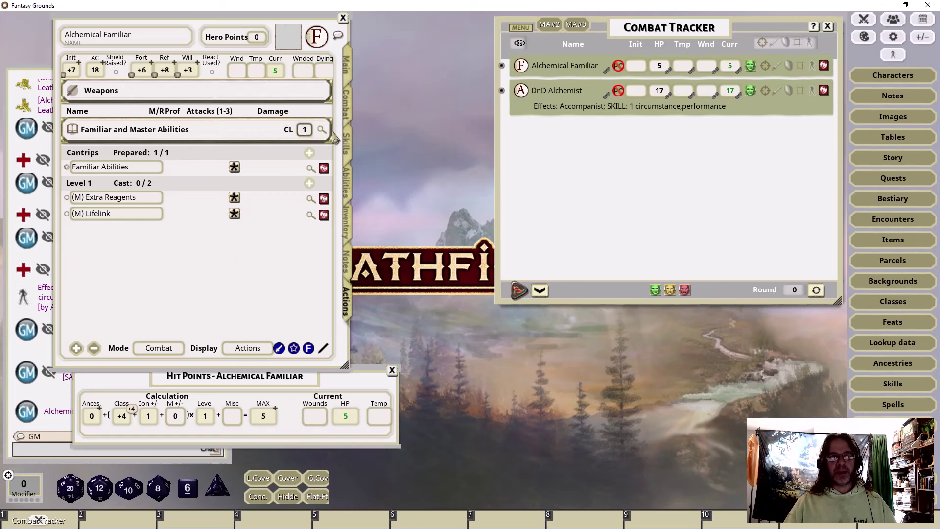
Raise the level 1 slots of Familiar and Master Abilities to 3 and look through the abilities in Preparation mode.
{"action": "left_click", "coordinate": [322, 129]}
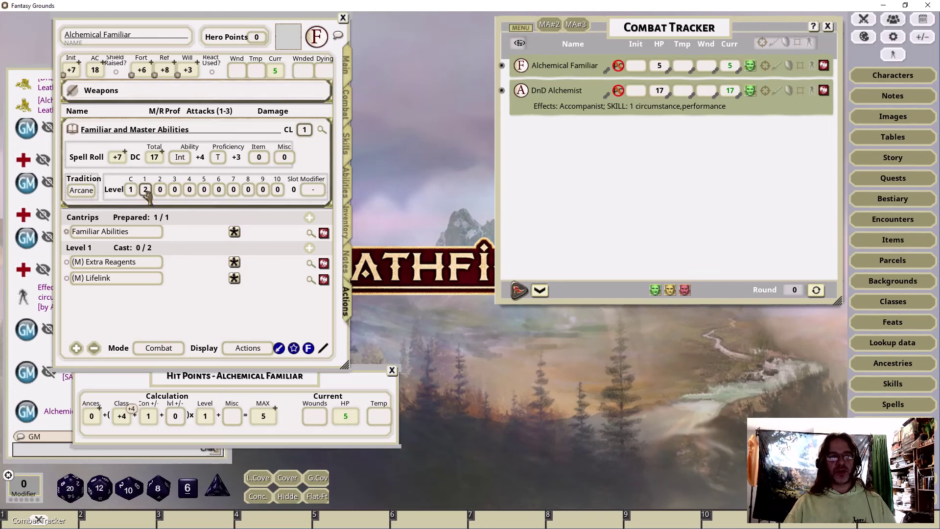
{"action": "key", "text": "ctrl"}
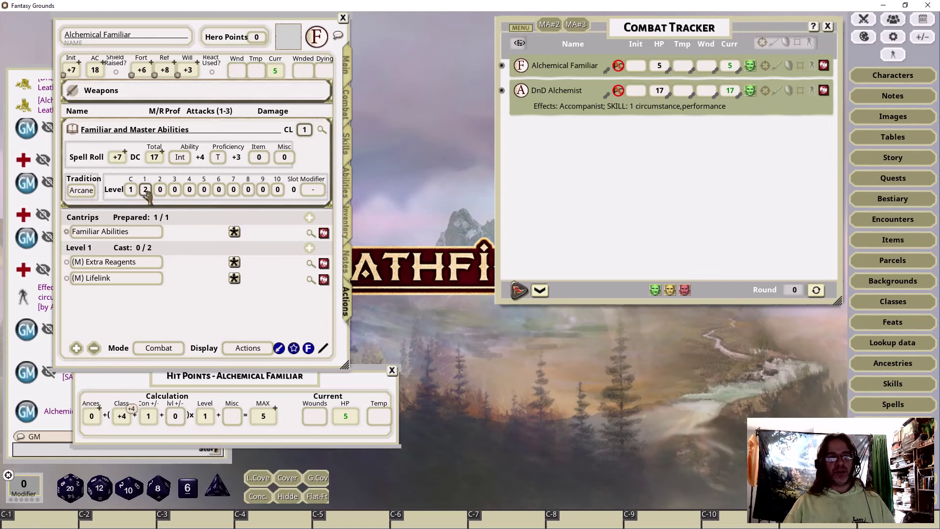
{"action": "scroll", "coordinate": [146, 193], "scroll_direction": "up", "scroll_amount": 1}
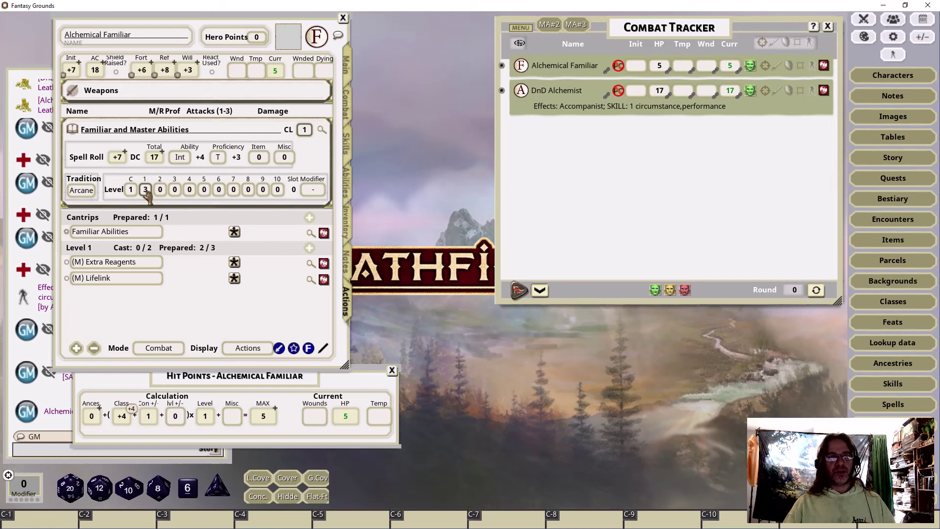
{"action": "left_click", "coordinate": [162, 349]}
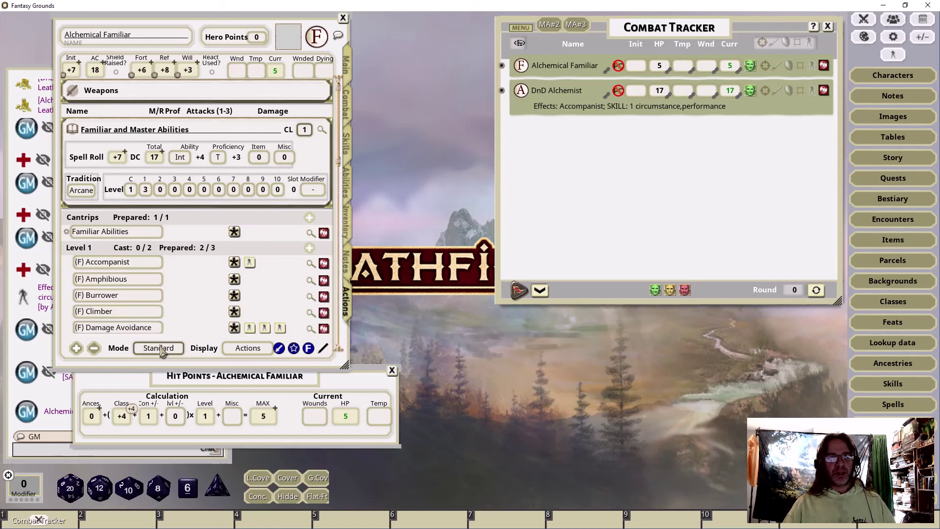
{"action": "left_click", "coordinate": [162, 349]}
{"action": "scroll", "coordinate": [142, 308], "scroll_direction": "down", "scroll_amount": 4}
{"action": "scroll", "coordinate": [144, 306], "scroll_direction": "down", "scroll_amount": 8}
{"action": "scroll", "coordinate": [156, 218], "scroll_direction": "up", "scroll_amount": 12}
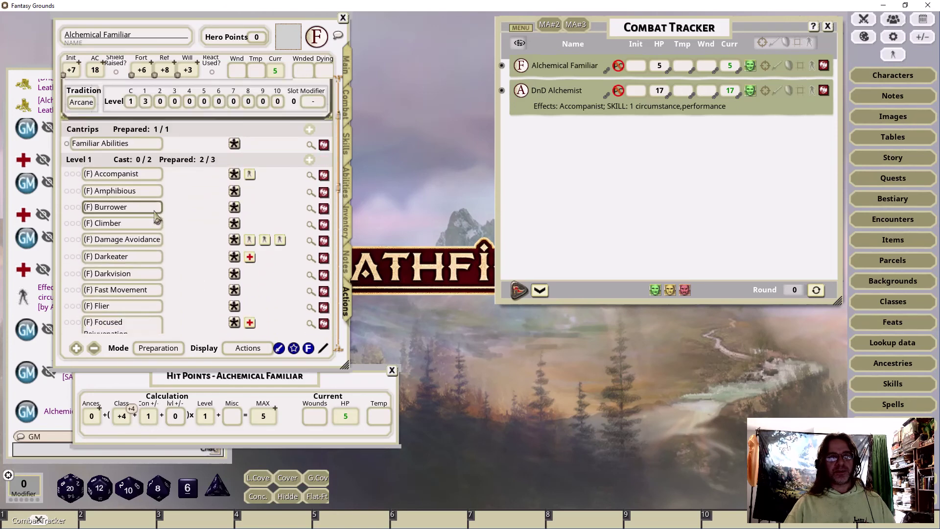
Set the level 1 slots of Familiar and Master Abilities back to 2 and collapse the group's settings.
{"action": "scroll", "coordinate": [156, 218], "scroll_direction": "up", "scroll_amount": 3}
{"action": "left_click", "coordinate": [145, 192]}
{"action": "key", "text": "ctrl"}
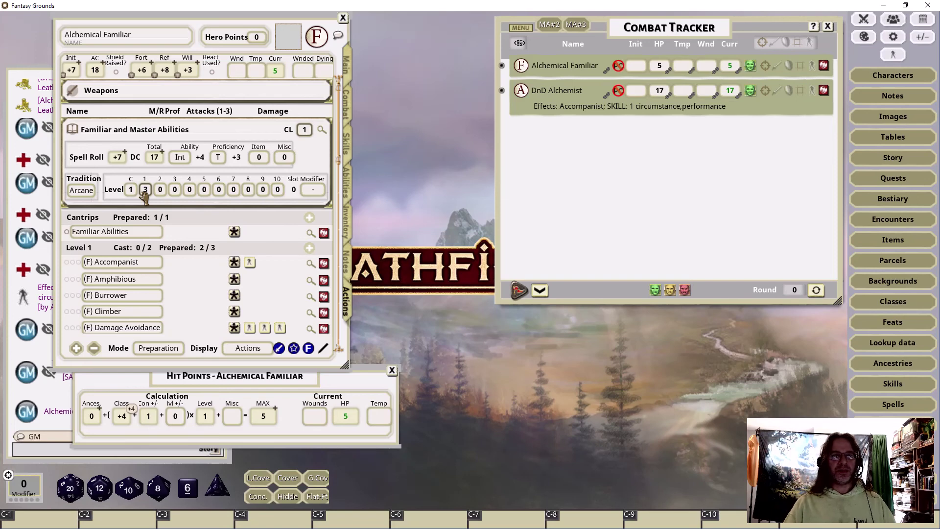
{"action": "scroll", "coordinate": [145, 196], "scroll_direction": "down", "scroll_amount": 1, "text": "ctrl"}
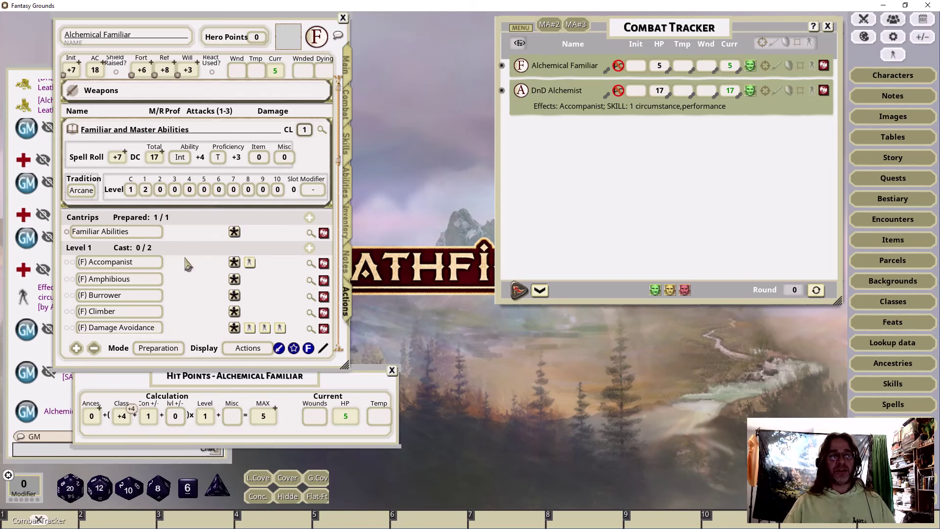
{"action": "scroll", "coordinate": [186, 265], "scroll_direction": "down", "scroll_amount": 2}
{"action": "scroll", "coordinate": [186, 264], "scroll_direction": "down", "scroll_amount": 3}
{"action": "scroll", "coordinate": [186, 265], "scroll_direction": "up", "scroll_amount": 7}
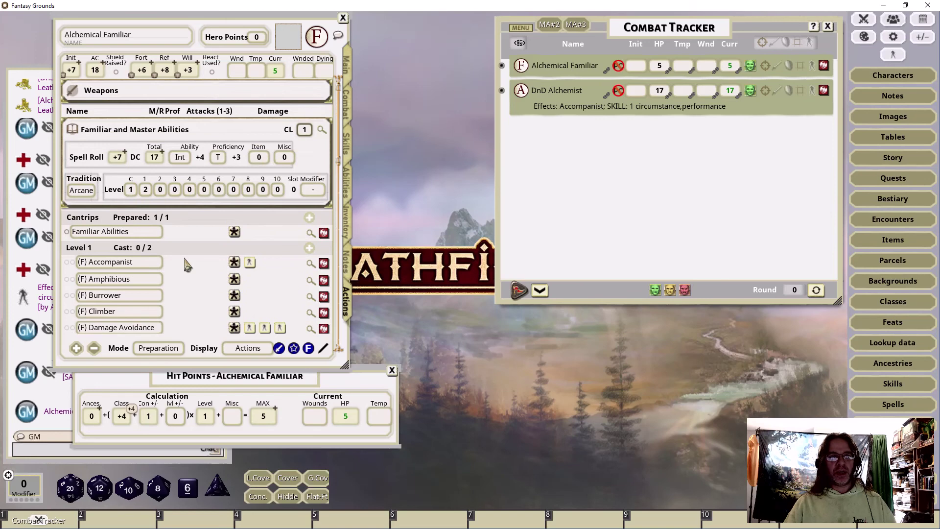
{"action": "left_click", "coordinate": [321, 130]}
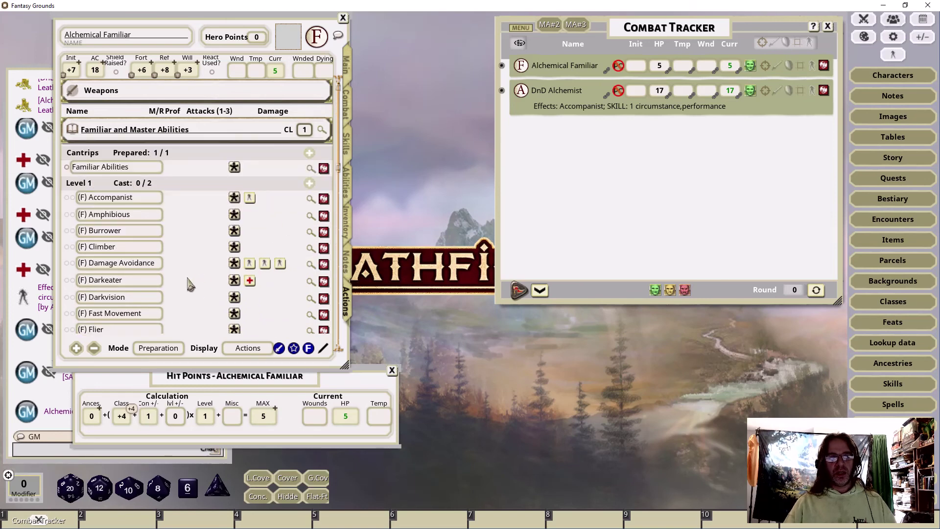
Remove the preparations of (M) Extra Reagents and (M) Lifelink and return to the start of the ability list.
{"action": "scroll", "coordinate": [190, 284], "scroll_direction": "down", "scroll_amount": 3}
{"action": "scroll", "coordinate": [180, 274], "scroll_direction": "down", "scroll_amount": 4}
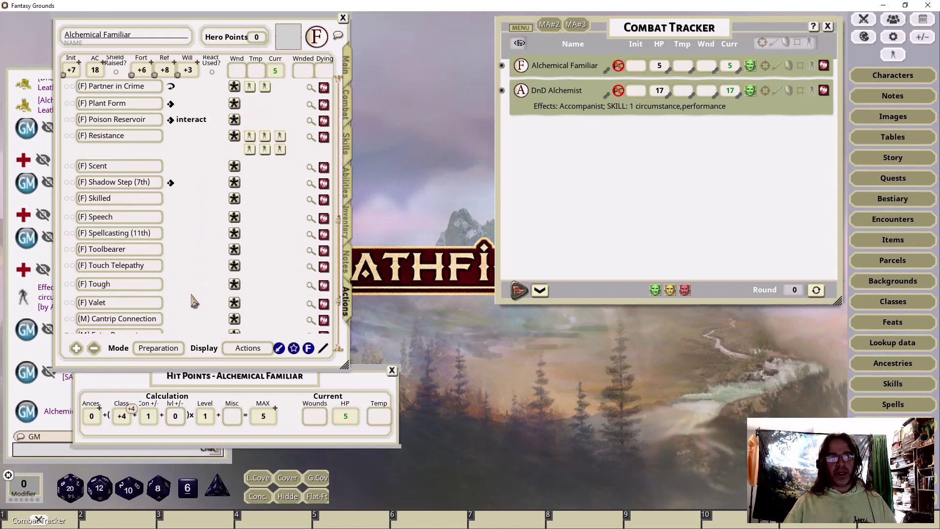
{"action": "scroll", "coordinate": [193, 302], "scroll_direction": "down", "scroll_amount": 2}
{"action": "scroll", "coordinate": [196, 267], "scroll_direction": "down", "scroll_amount": 1}
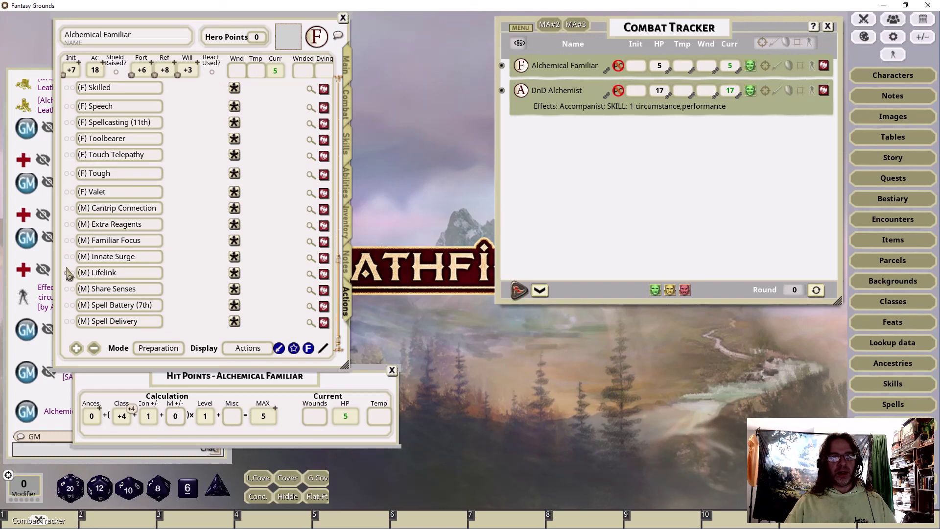
{"action": "scroll", "coordinate": [202, 303], "scroll_direction": "up", "scroll_amount": 3}
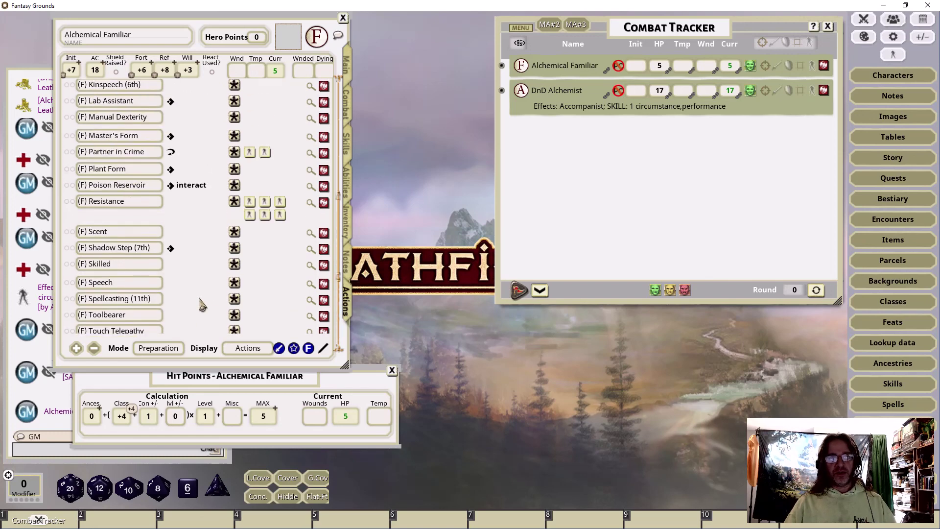
{"action": "scroll", "coordinate": [201, 303], "scroll_direction": "up", "scroll_amount": 5}
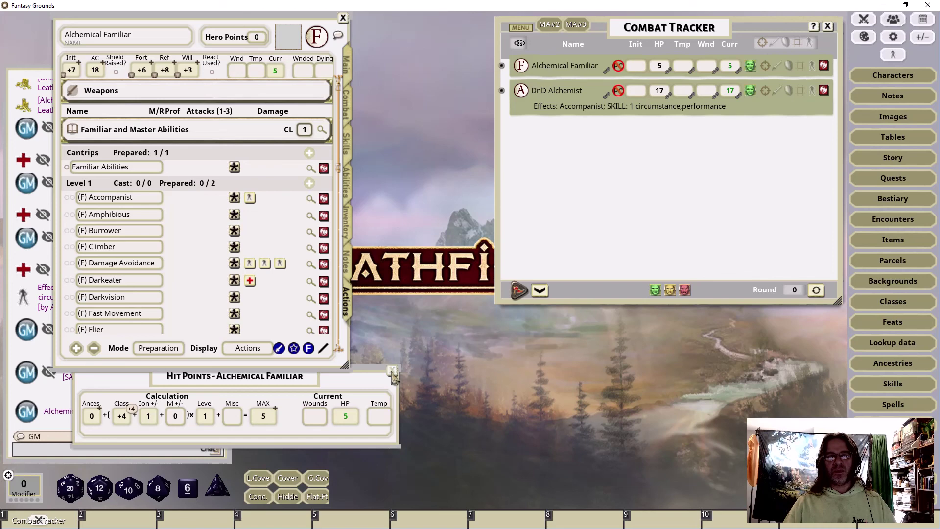
Close the Hit Points calculation and the Alchemical Familiar's sheet, leaving the sheet on its main page.
{"action": "left_click", "coordinate": [391, 371]}
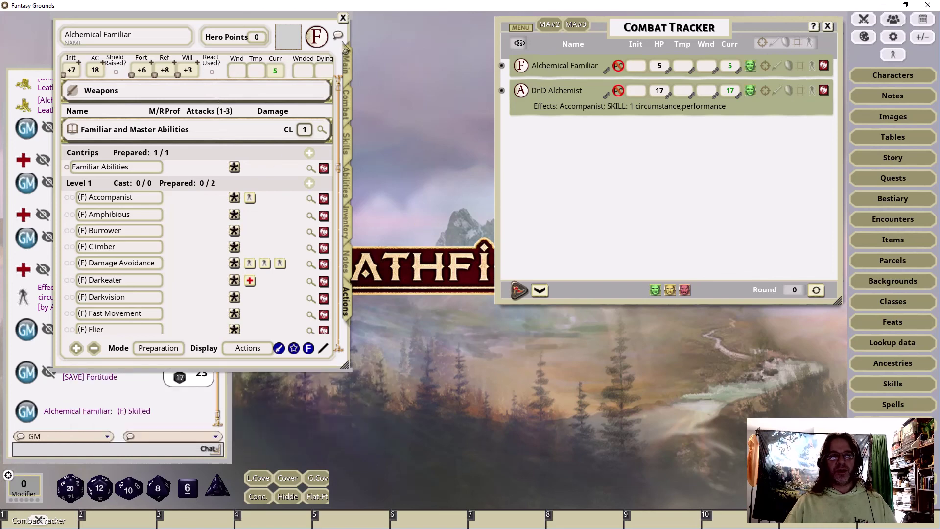
{"action": "left_click", "coordinate": [346, 64]}
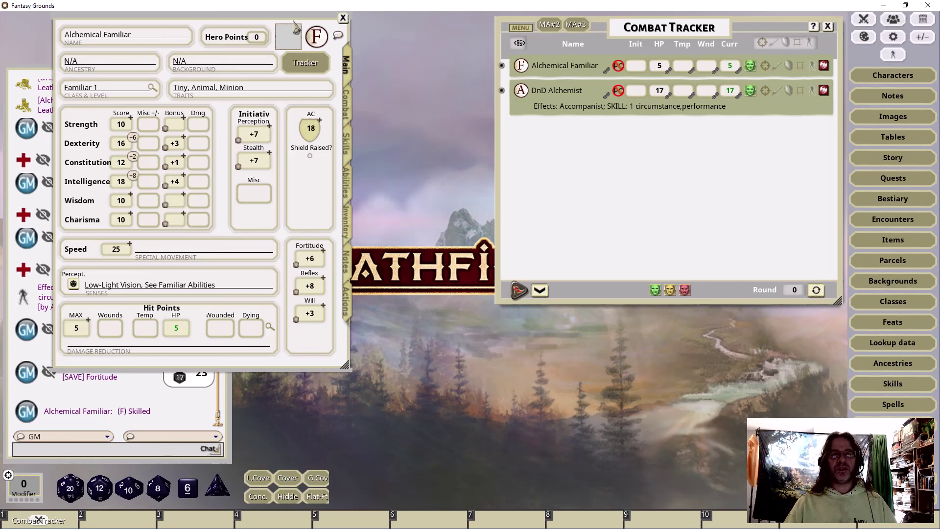
{"action": "left_click", "coordinate": [343, 18]}
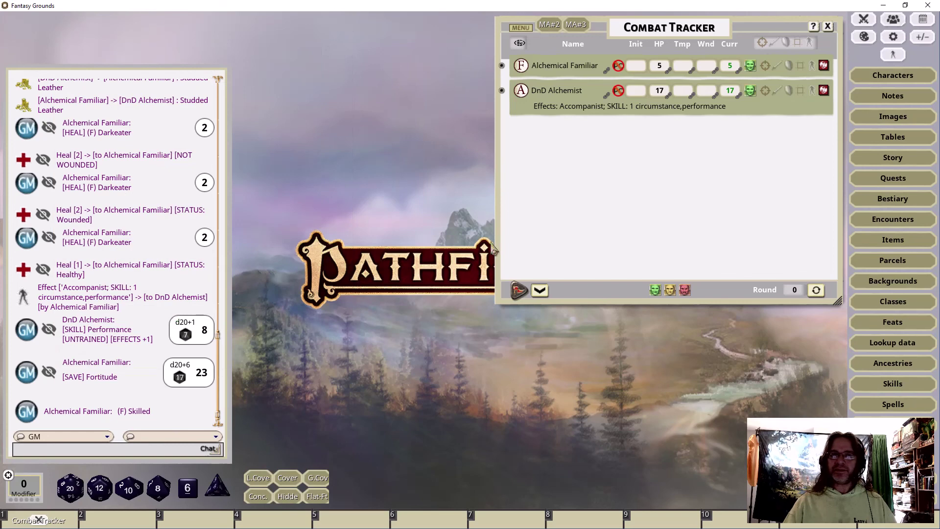